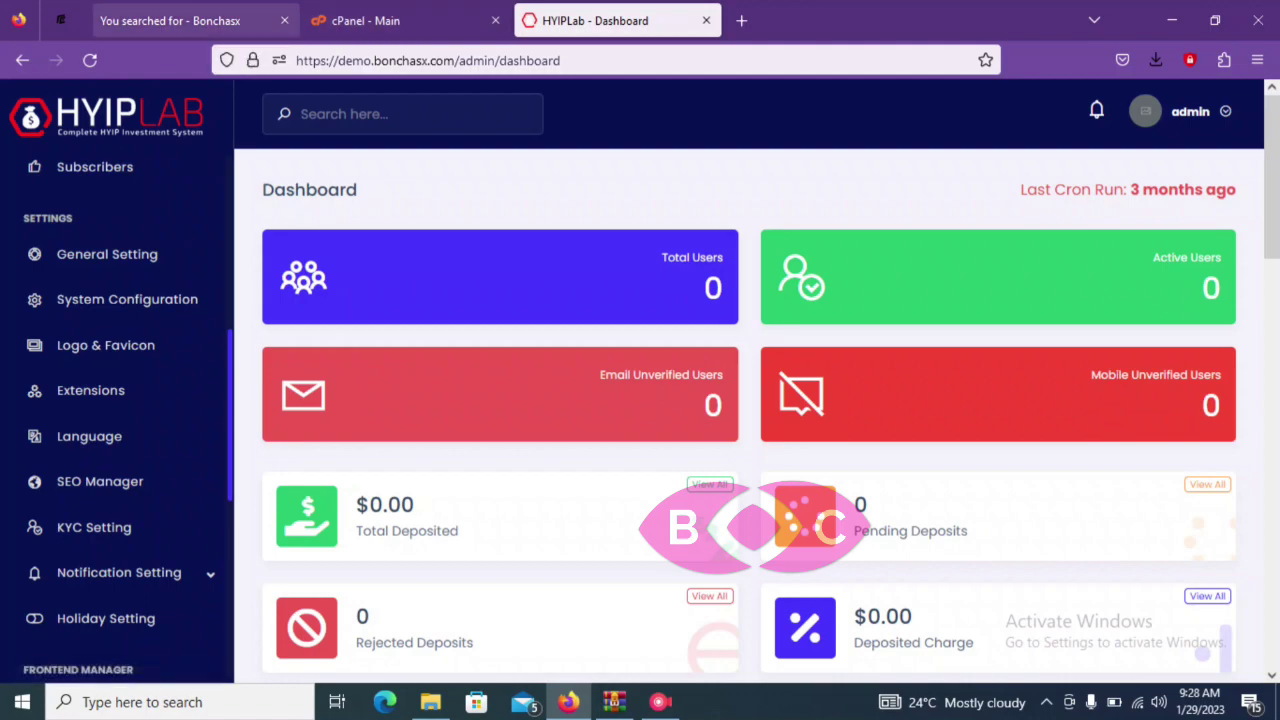
- Look through the Bonchasx shop's search results for "hyiplab" themes and scripts
{"action": "left_click", "coordinate": [170, 20]}
{"action": "scroll", "coordinate": [463, 460], "scroll_direction": "down", "scroll_amount": 1}
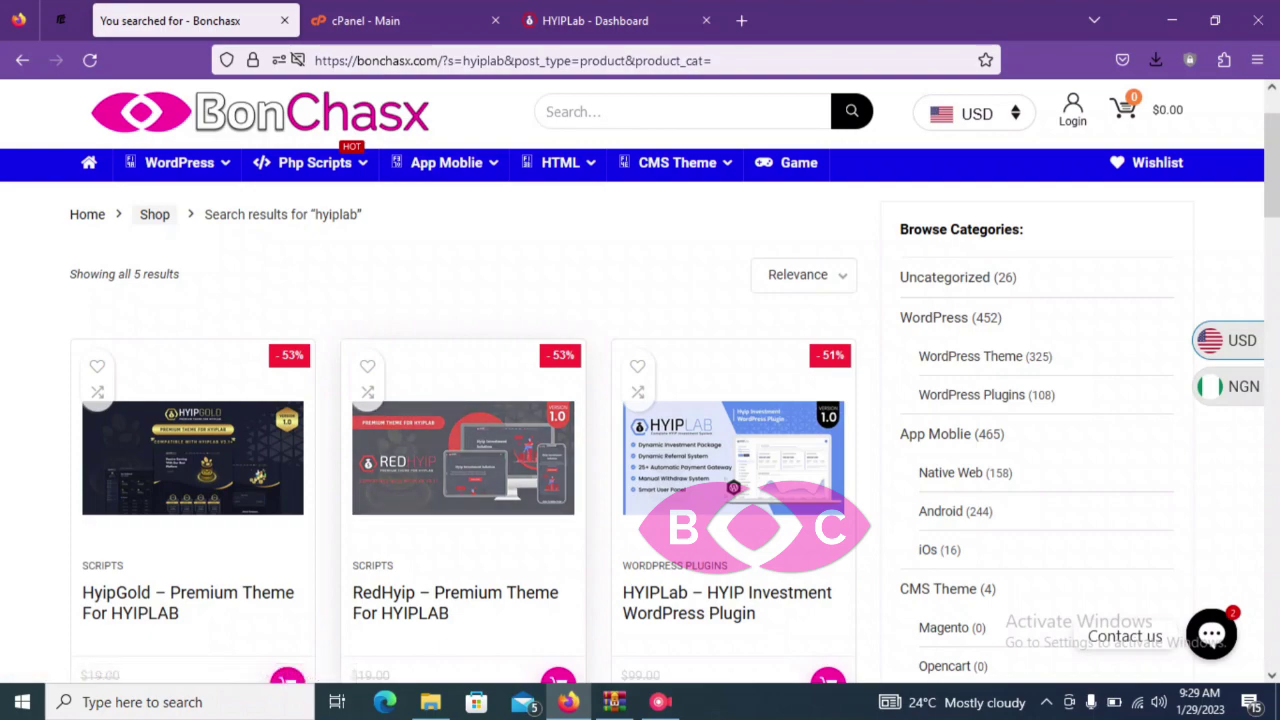
{"action": "scroll", "coordinate": [640, 380], "scroll_direction": "down", "scroll_amount": 3}
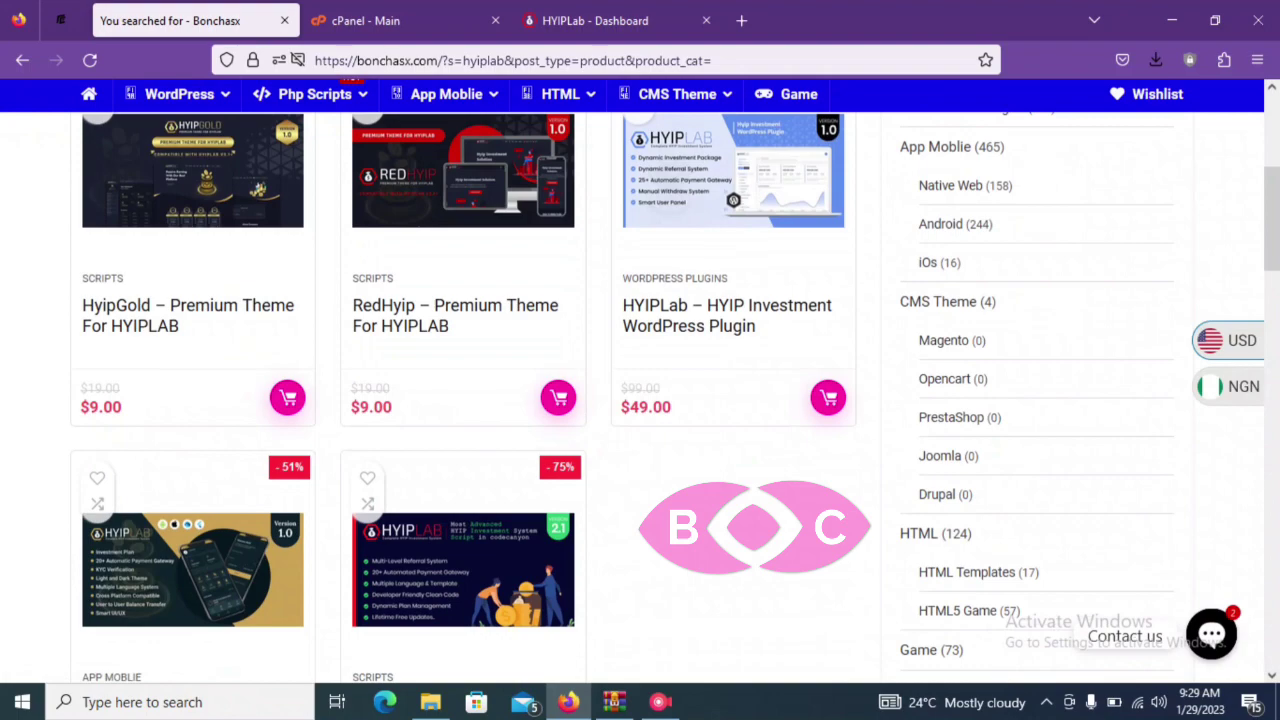
{"action": "scroll", "coordinate": [460, 400], "scroll_direction": "up", "scroll_amount": 2}
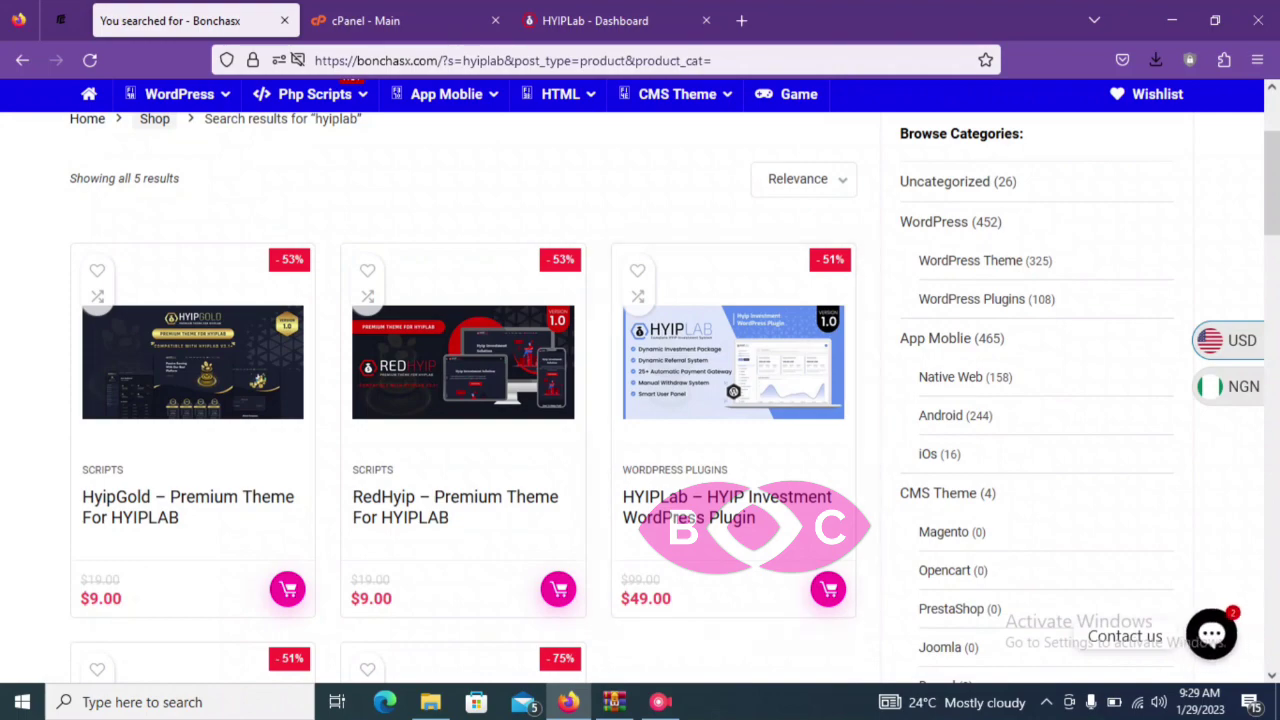
- Return to the HYIPLab admin dashboard and open the frontend template management page
{"action": "left_click", "coordinate": [595, 20]}
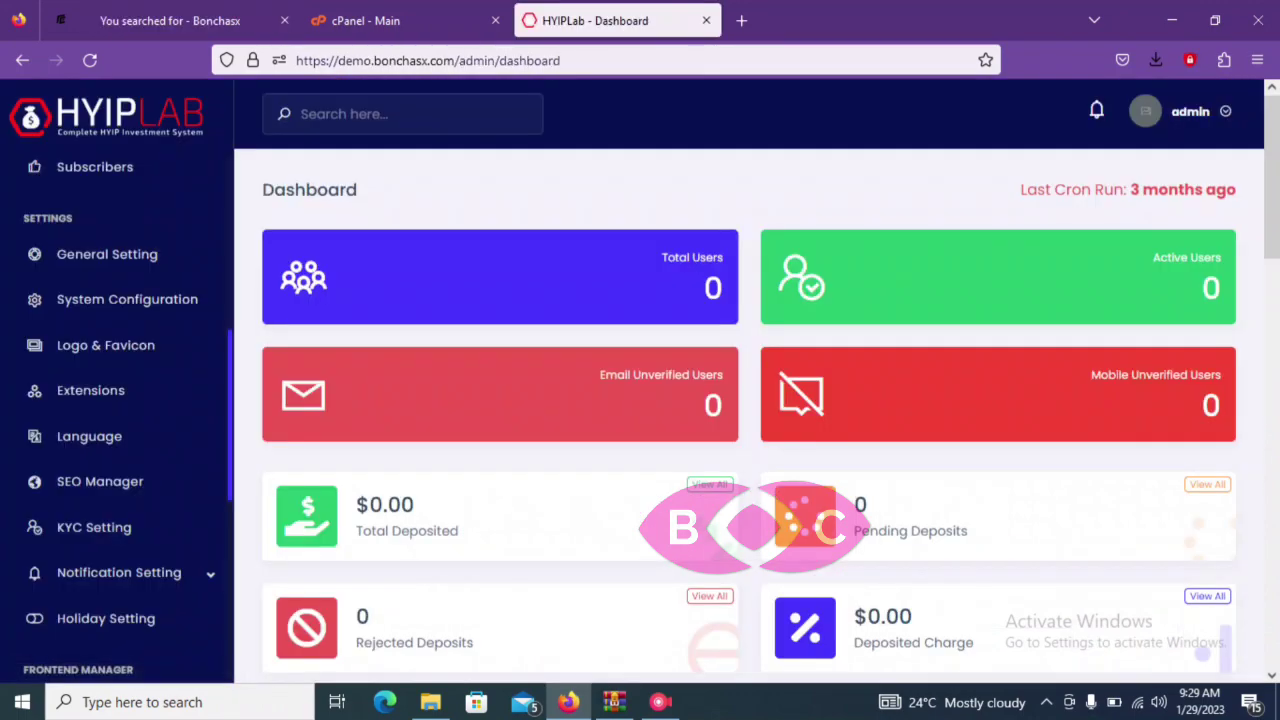
{"action": "scroll", "coordinate": [120, 295], "scroll_direction": "up", "scroll_amount": 2}
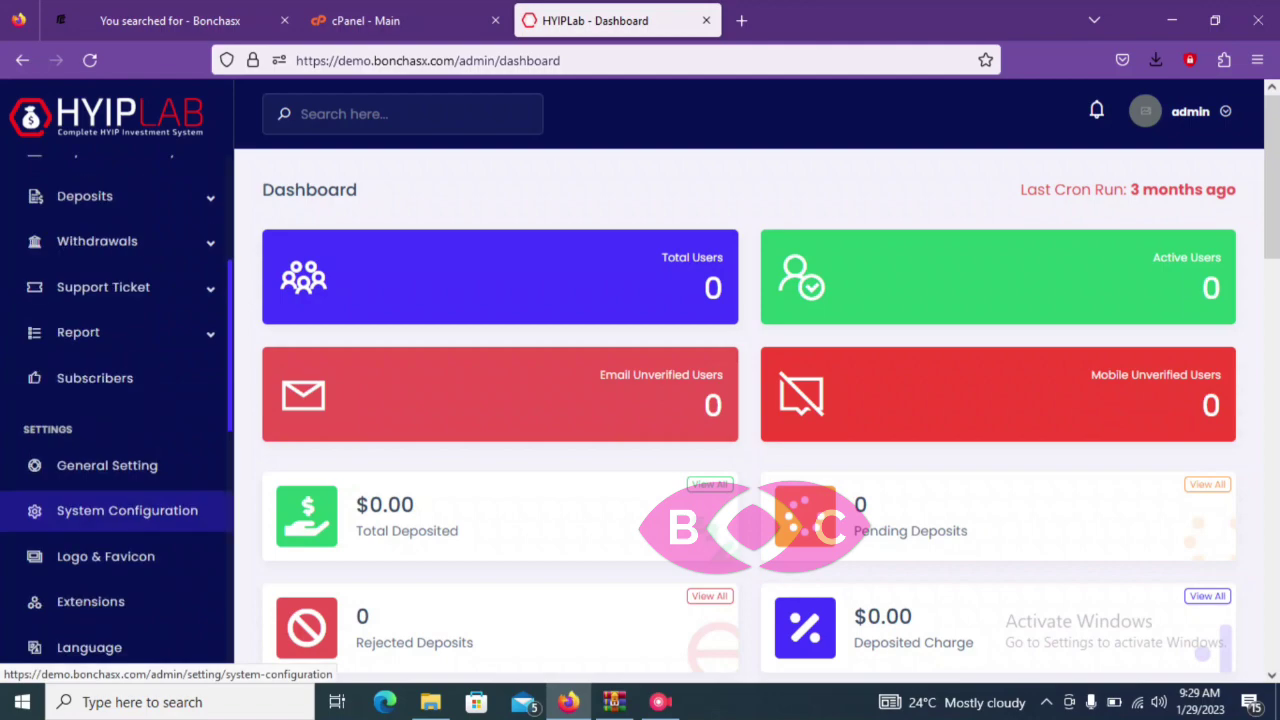
{"action": "scroll", "coordinate": [120, 290], "scroll_direction": "up", "scroll_amount": 3}
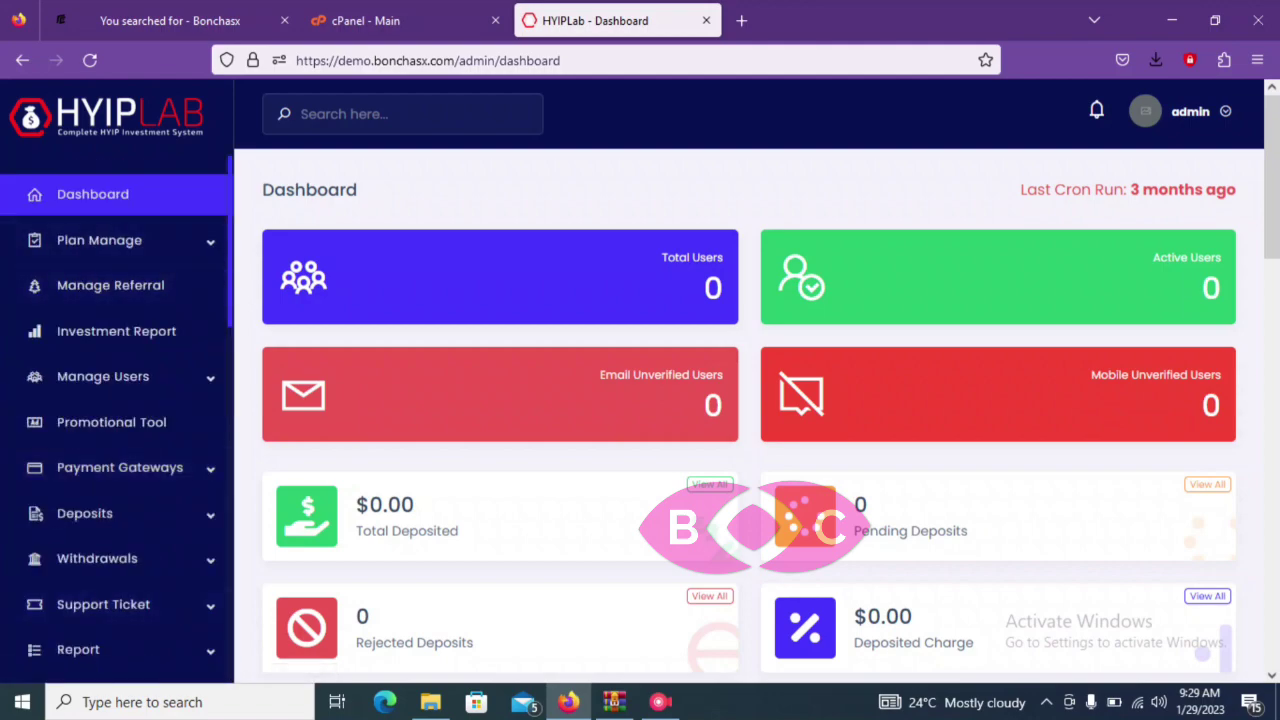
{"action": "scroll", "coordinate": [120, 345], "scroll_direction": "down", "scroll_amount": 4}
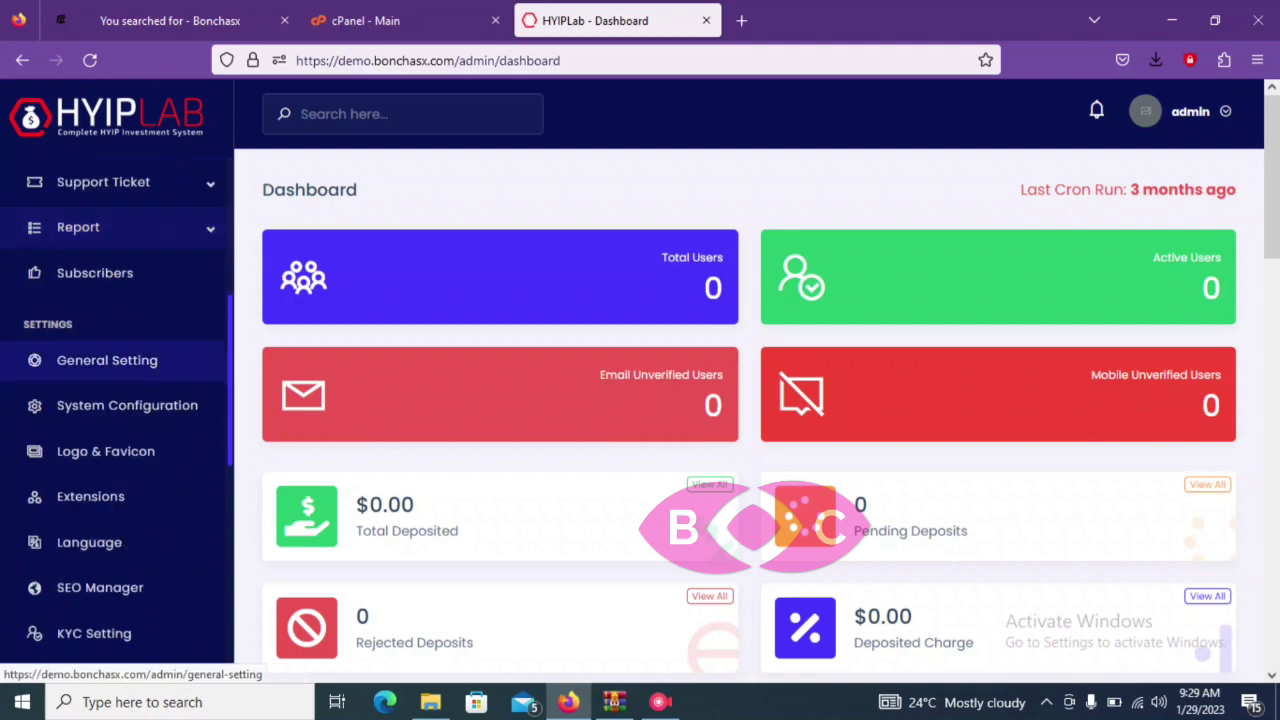
{"action": "scroll", "coordinate": [120, 360], "scroll_direction": "down", "scroll_amount": 1}
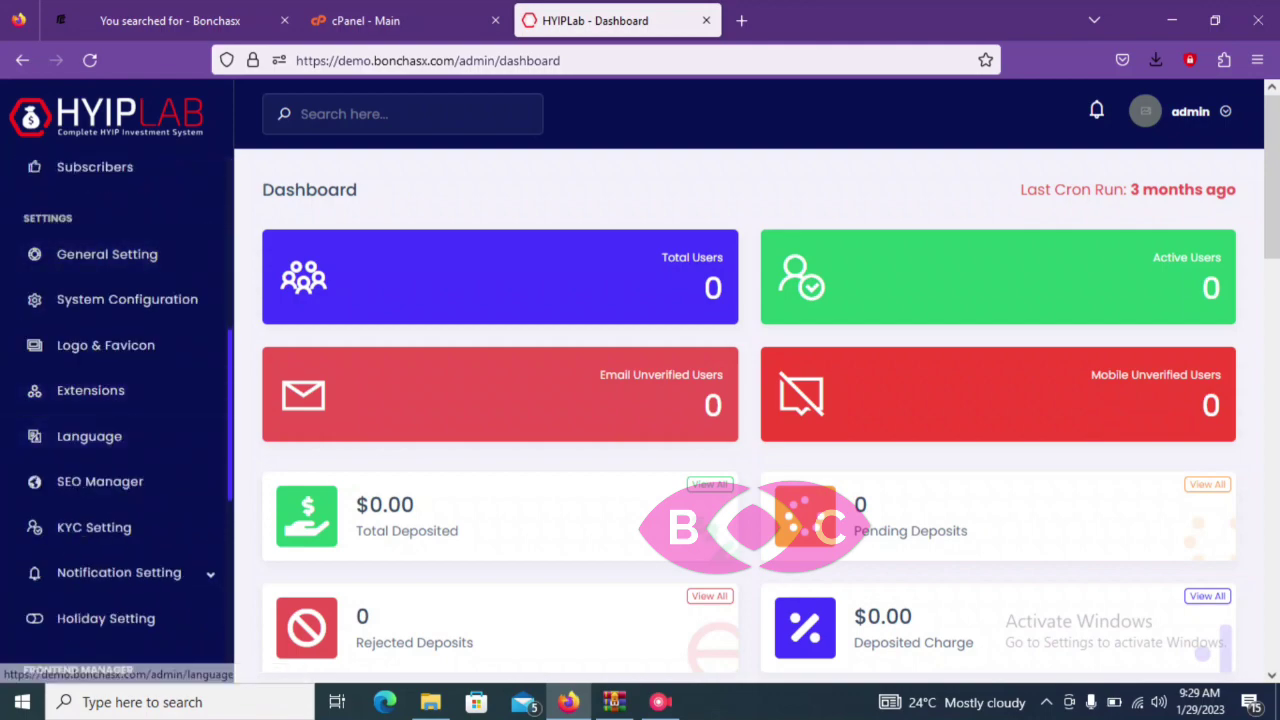
{"action": "scroll", "coordinate": [120, 345], "scroll_direction": "down", "scroll_amount": 3}
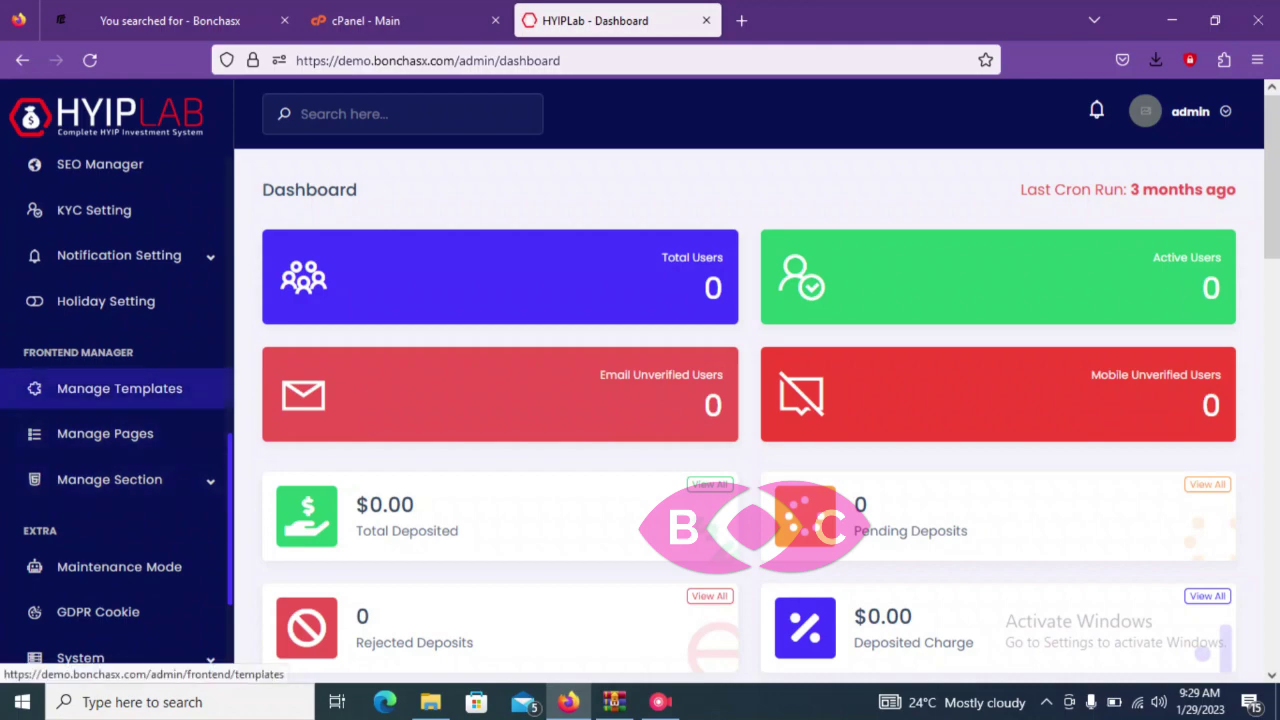
{"action": "left_click", "coordinate": [120, 388]}
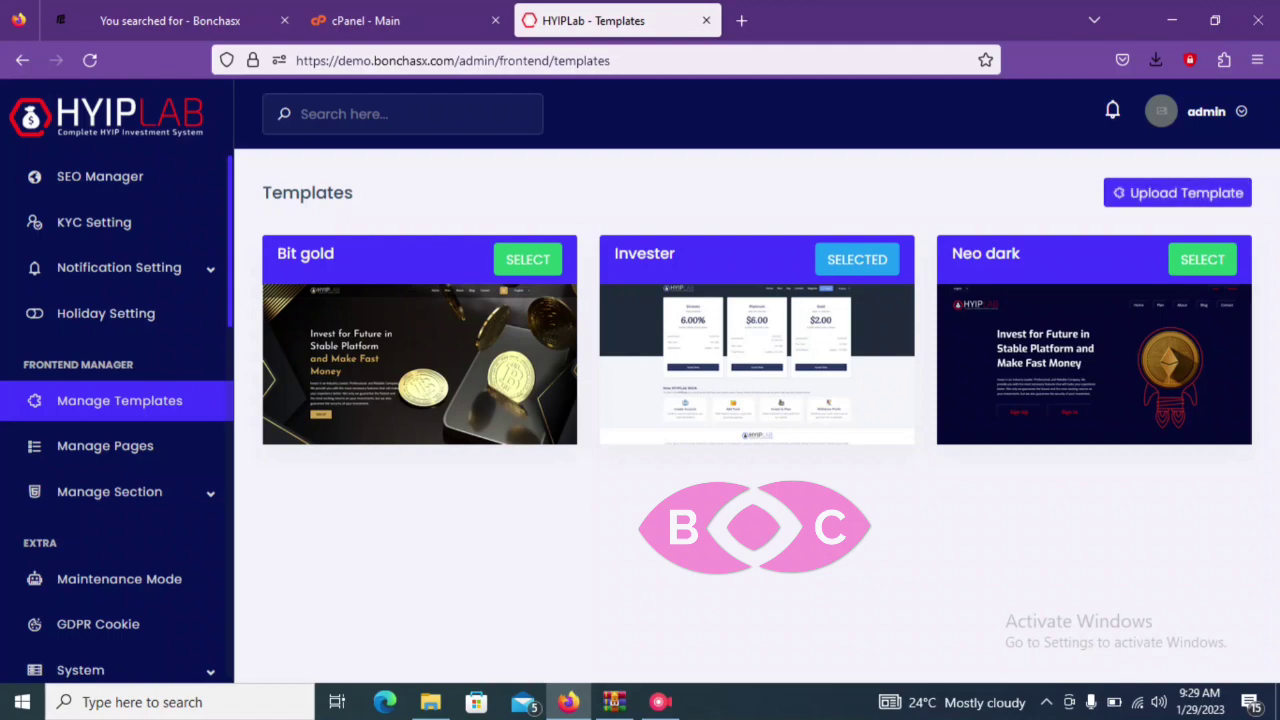
- Upload Theme.zip as a new HYIPLab template, keeping the prefilled username, email and purchase code
{"action": "left_click", "coordinate": [1178, 193]}
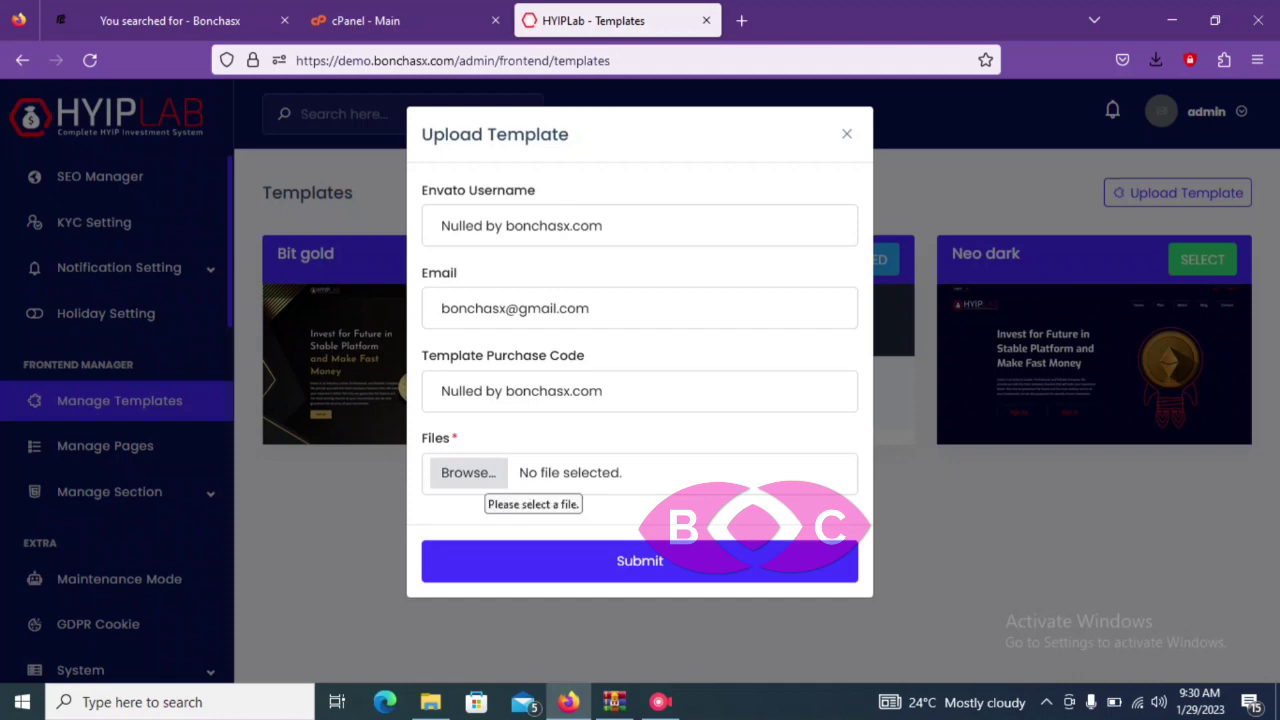
{"action": "left_click", "coordinate": [190, 20]}
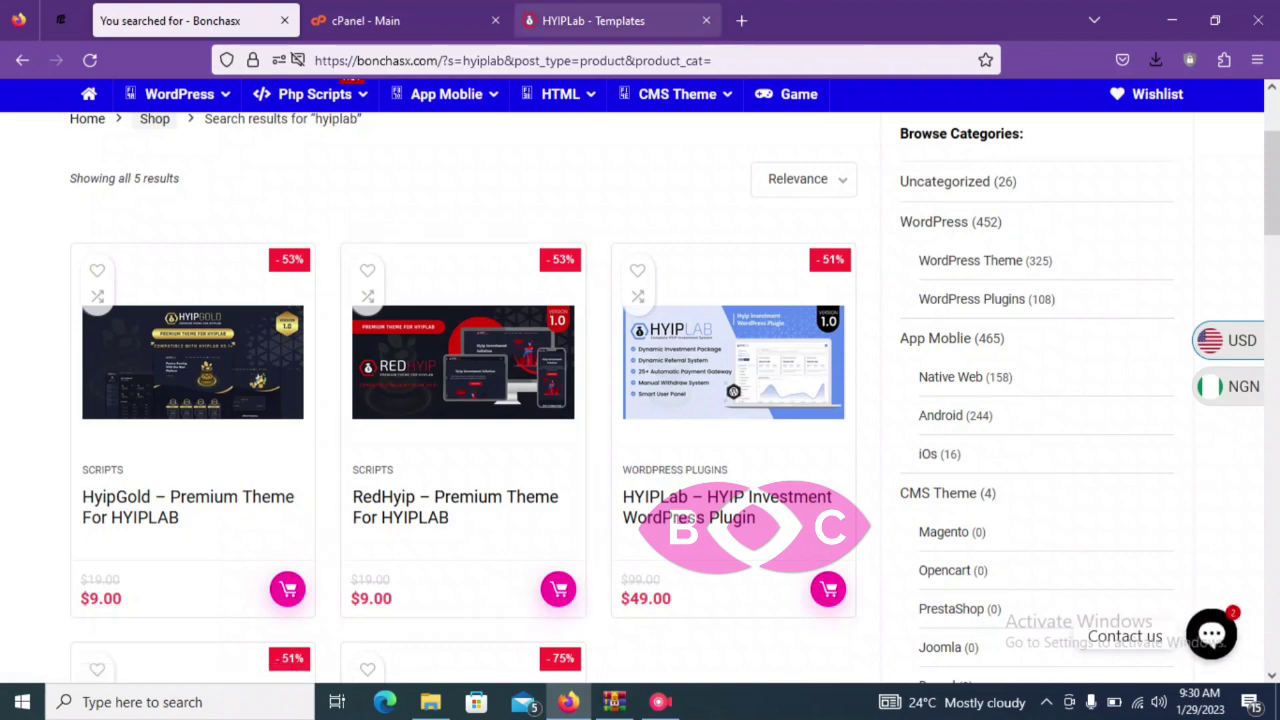
{"action": "left_click", "coordinate": [600, 20]}
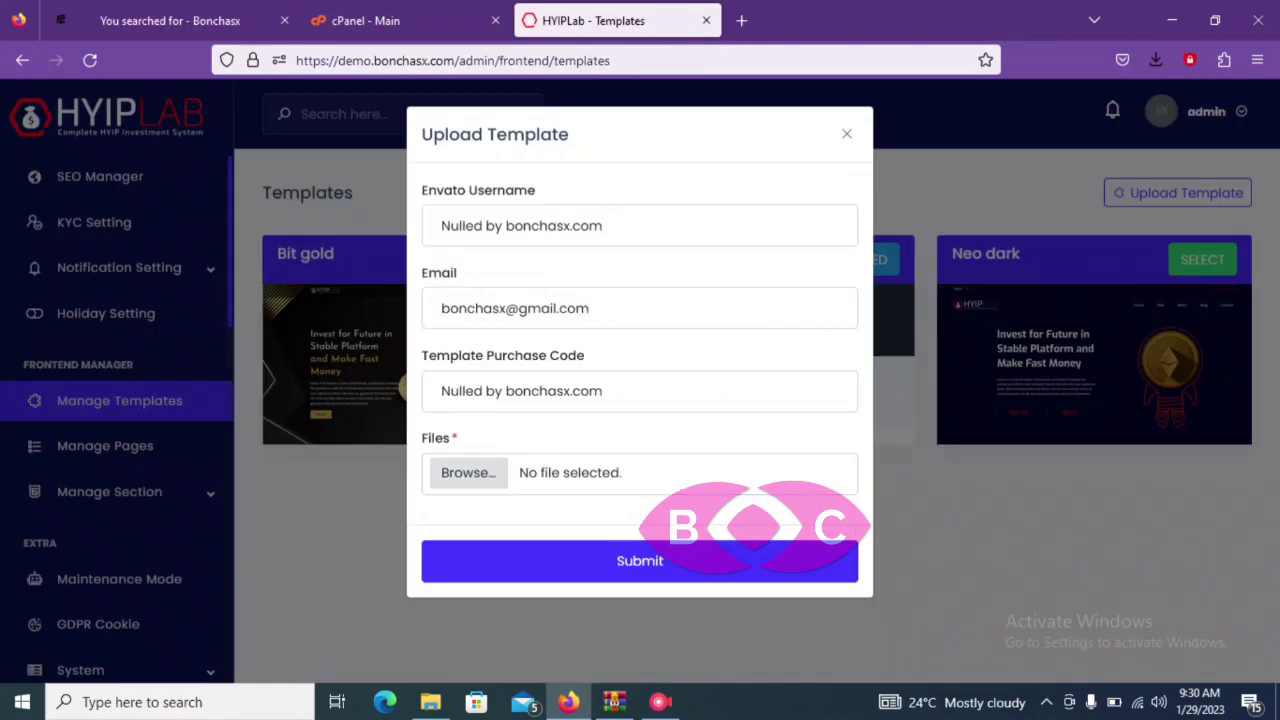
{"action": "left_click", "coordinate": [468, 472]}
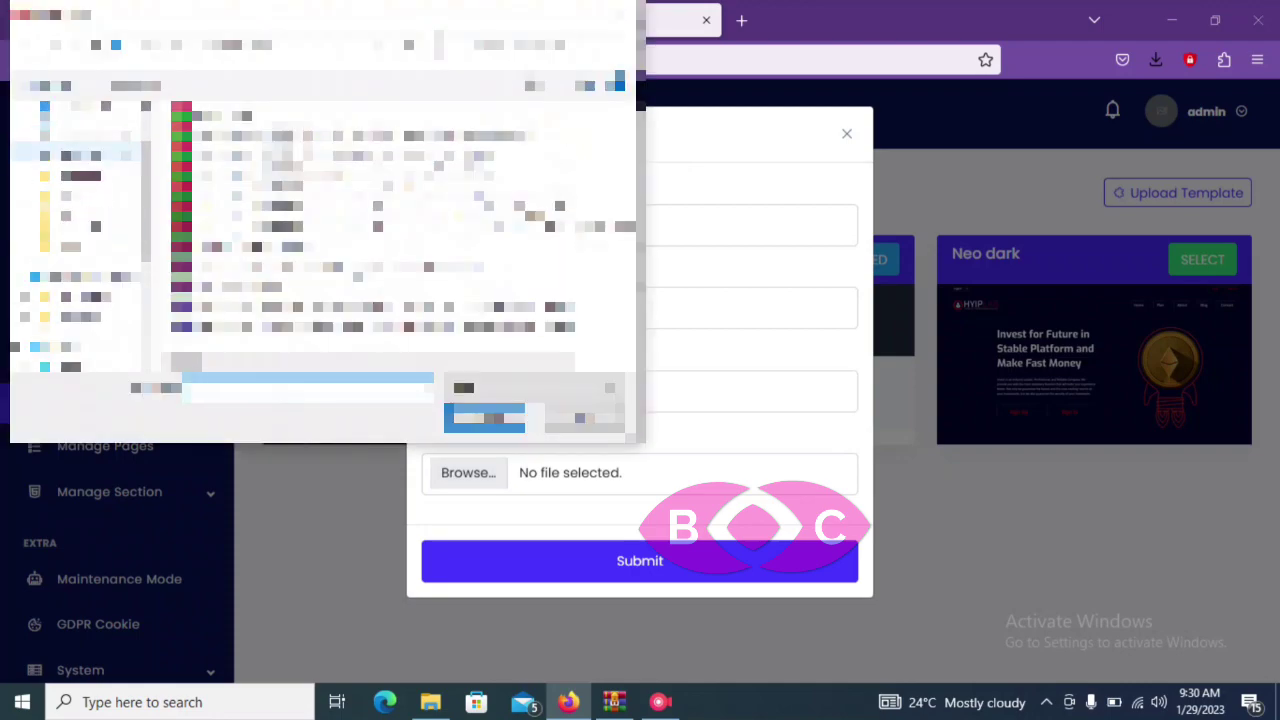
{"action": "scroll", "coordinate": [80, 112], "scroll_direction": "up", "scroll_amount": 1}
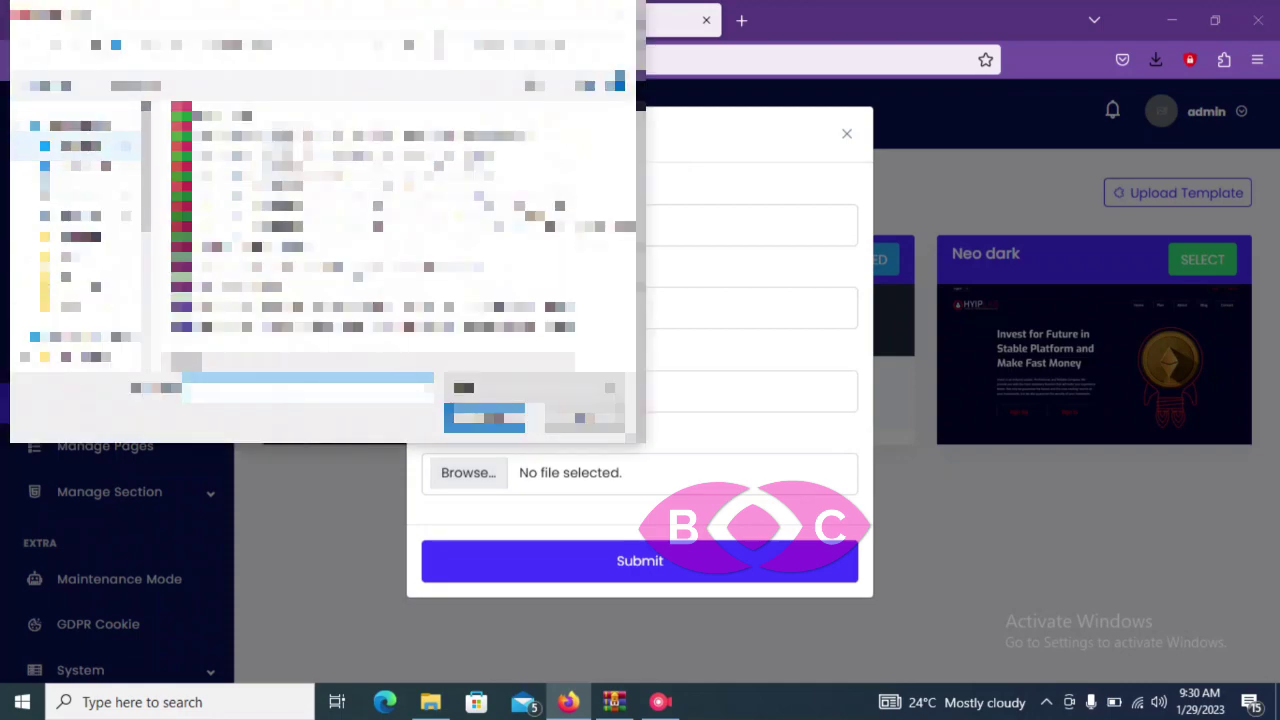
{"action": "left_click", "coordinate": [80, 146]}
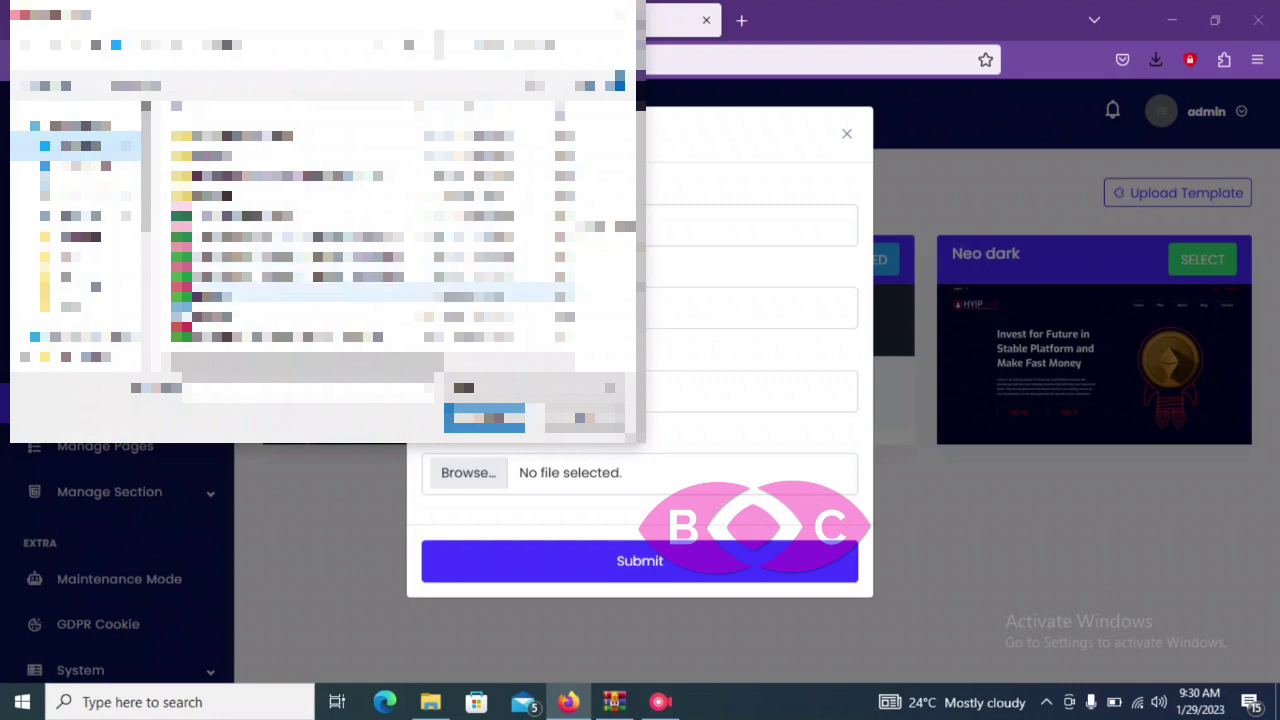
{"action": "left_click", "coordinate": [318, 293]}
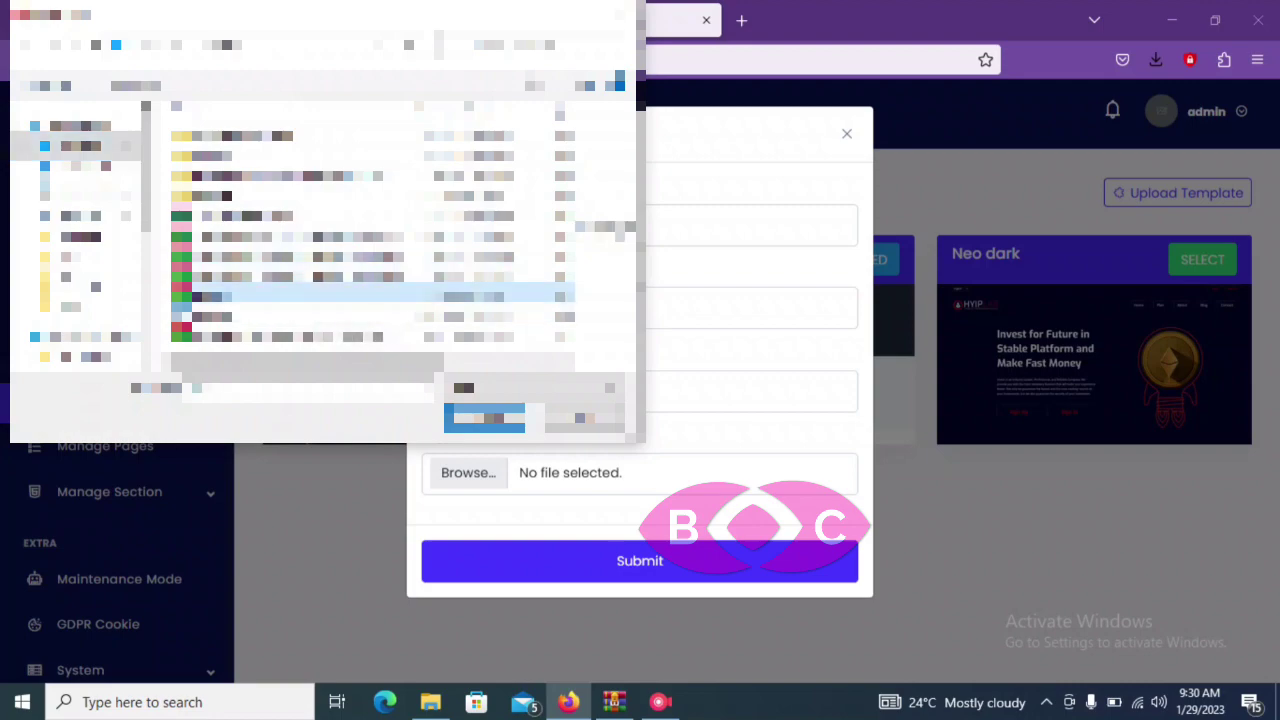
{"action": "left_click", "coordinate": [484, 417]}
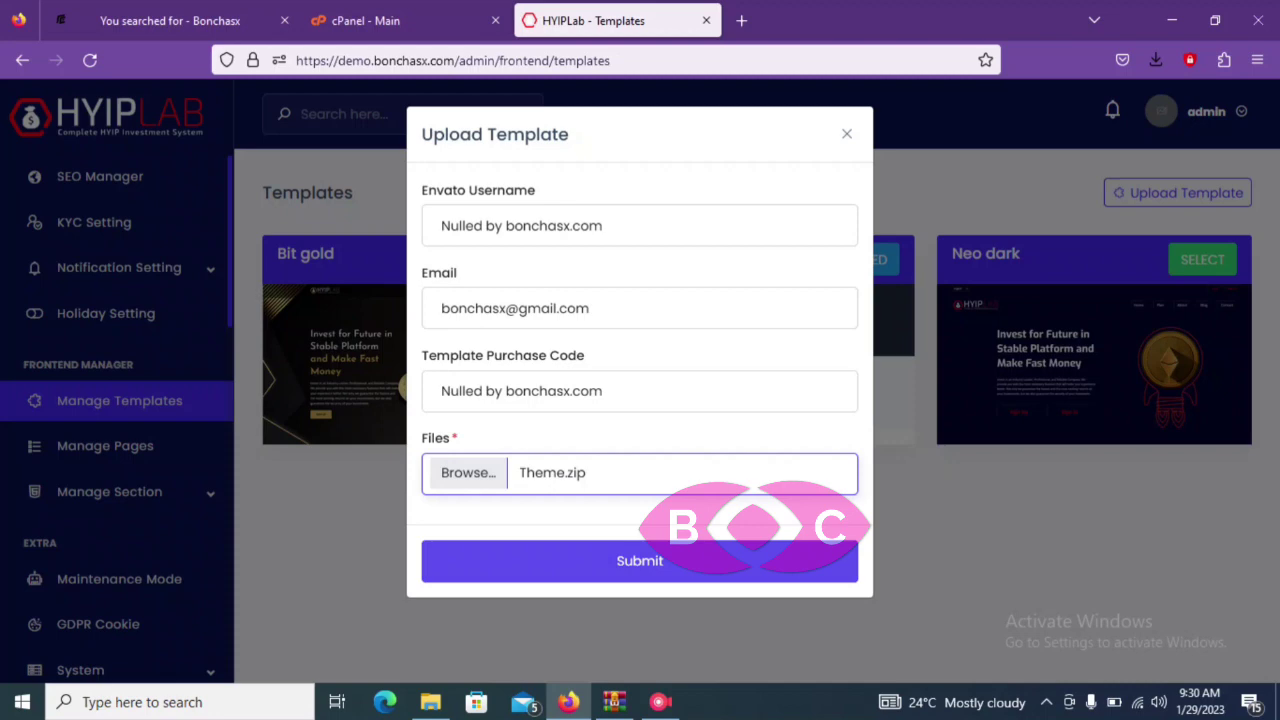
{"action": "left_click", "coordinate": [640, 561]}
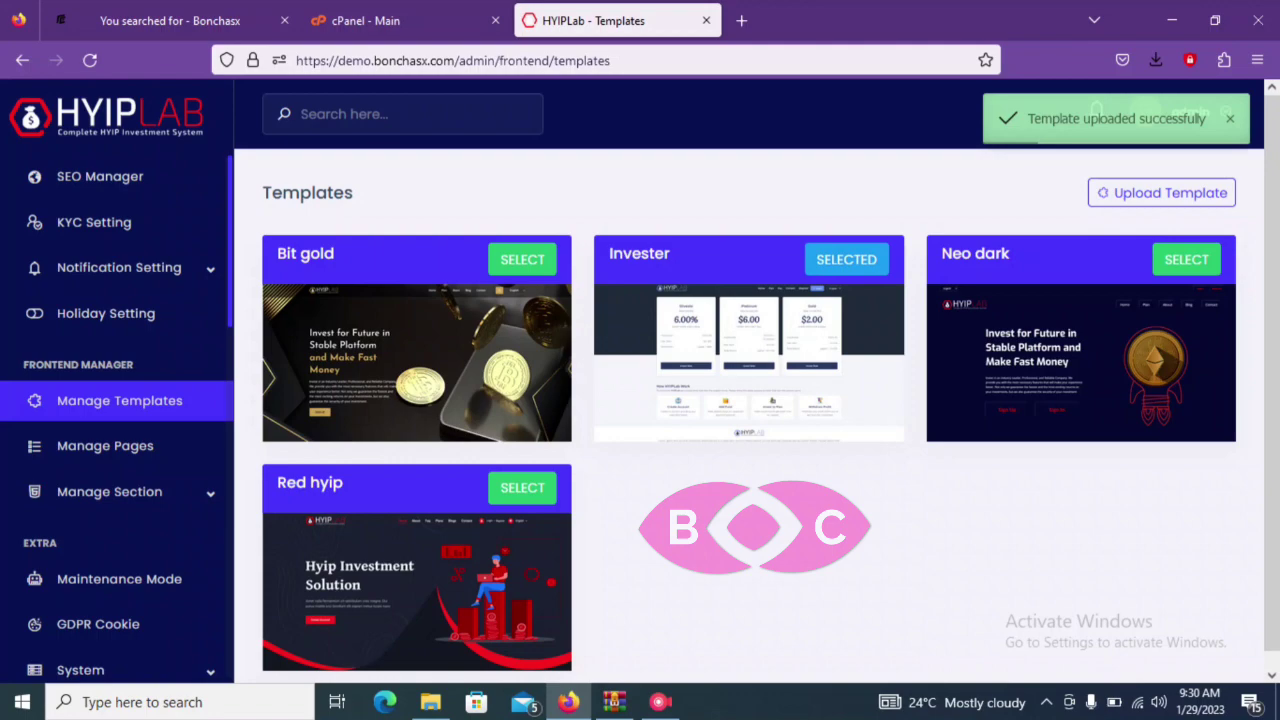
- Select Red hyip as the site's active template
{"action": "scroll", "coordinate": [749, 381], "scroll_direction": "down", "scroll_amount": 1}
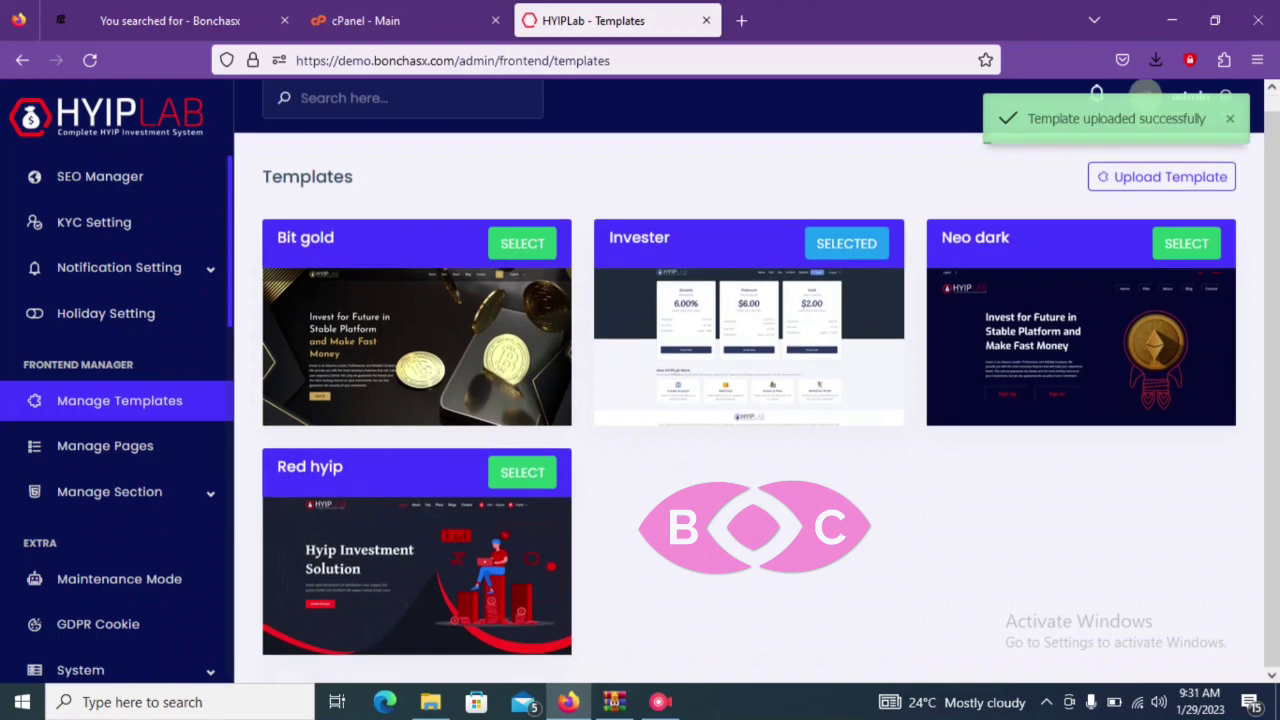
{"action": "left_click", "coordinate": [522, 473]}
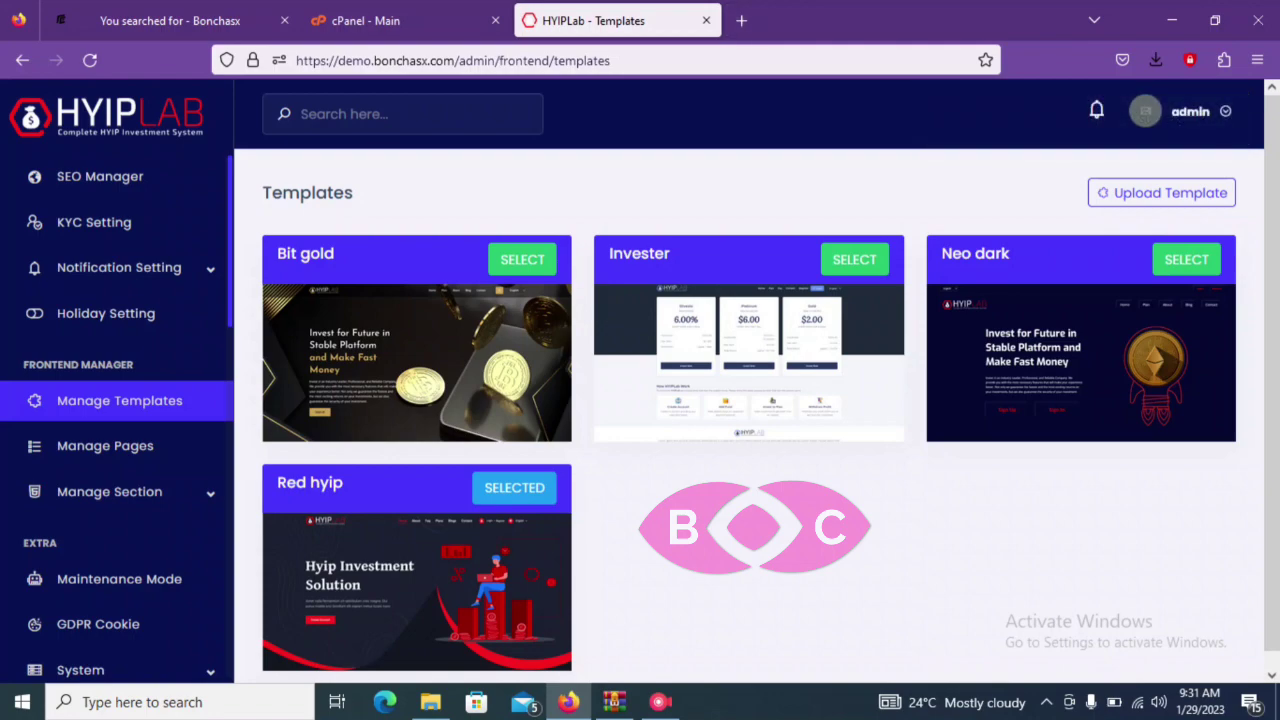
{"action": "scroll", "coordinate": [757, 374], "scroll_direction": "down", "scroll_amount": 1}
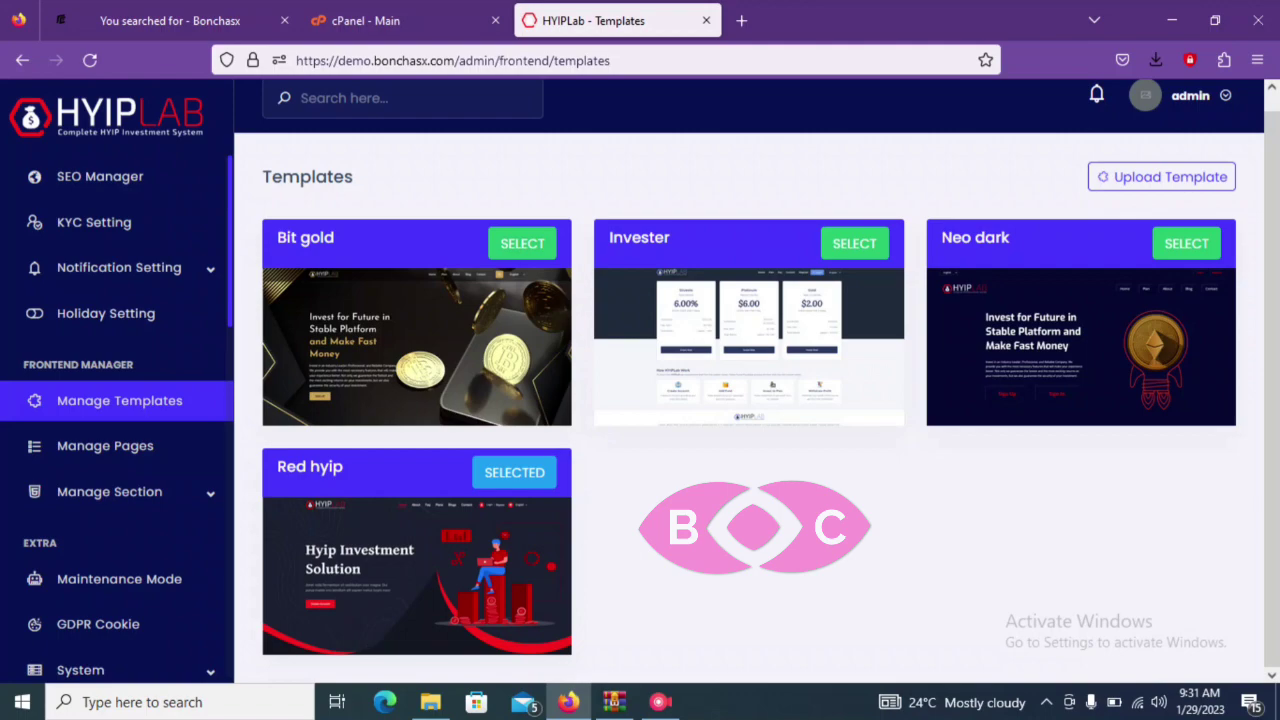
{"action": "left_click_drag", "start_coordinate": [456, 61], "coordinate": [296, 61]}
{"action": "right_click", "coordinate": [325, 64]}
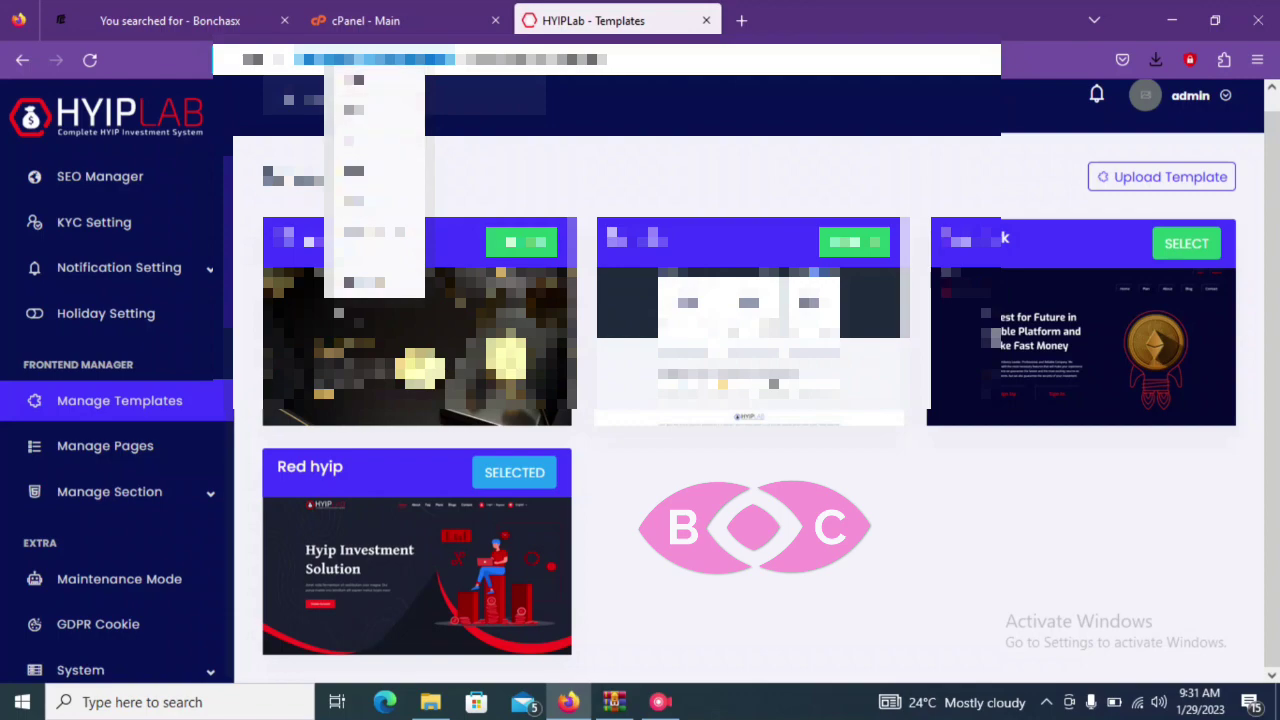
{"action": "left_click", "coordinate": [353, 170]}
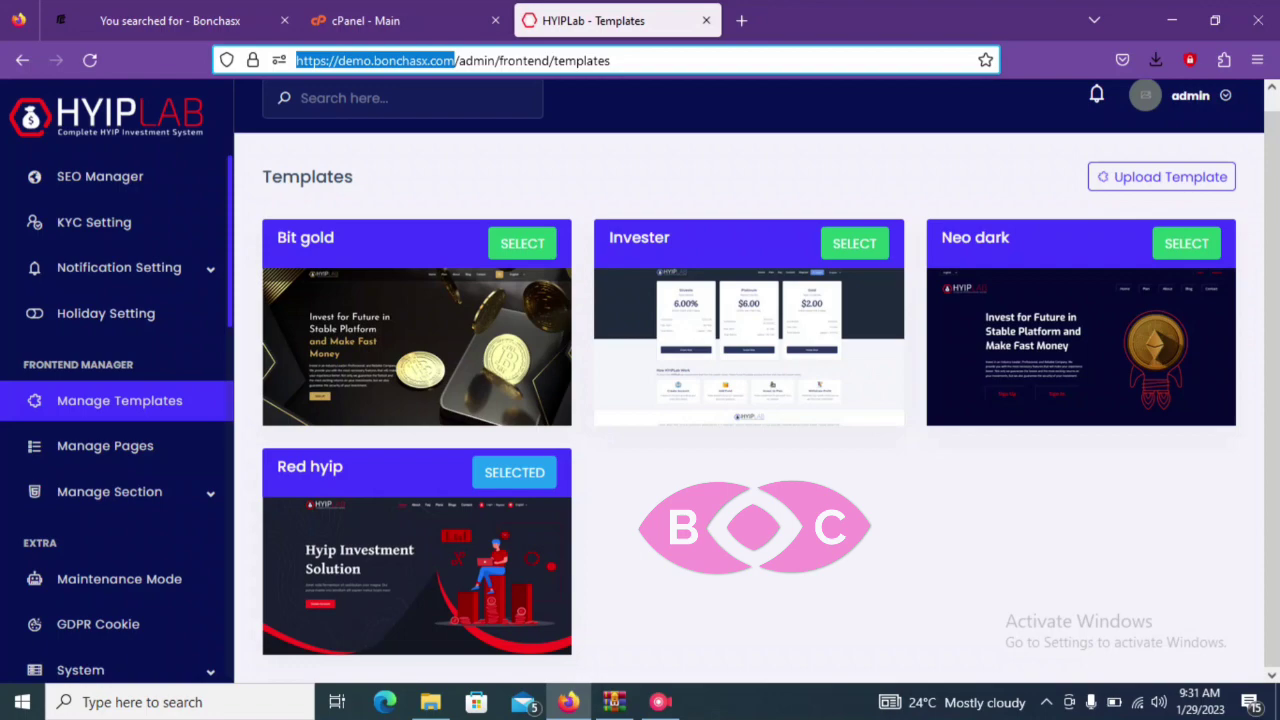
{"action": "left_click", "coordinate": [741, 20]}
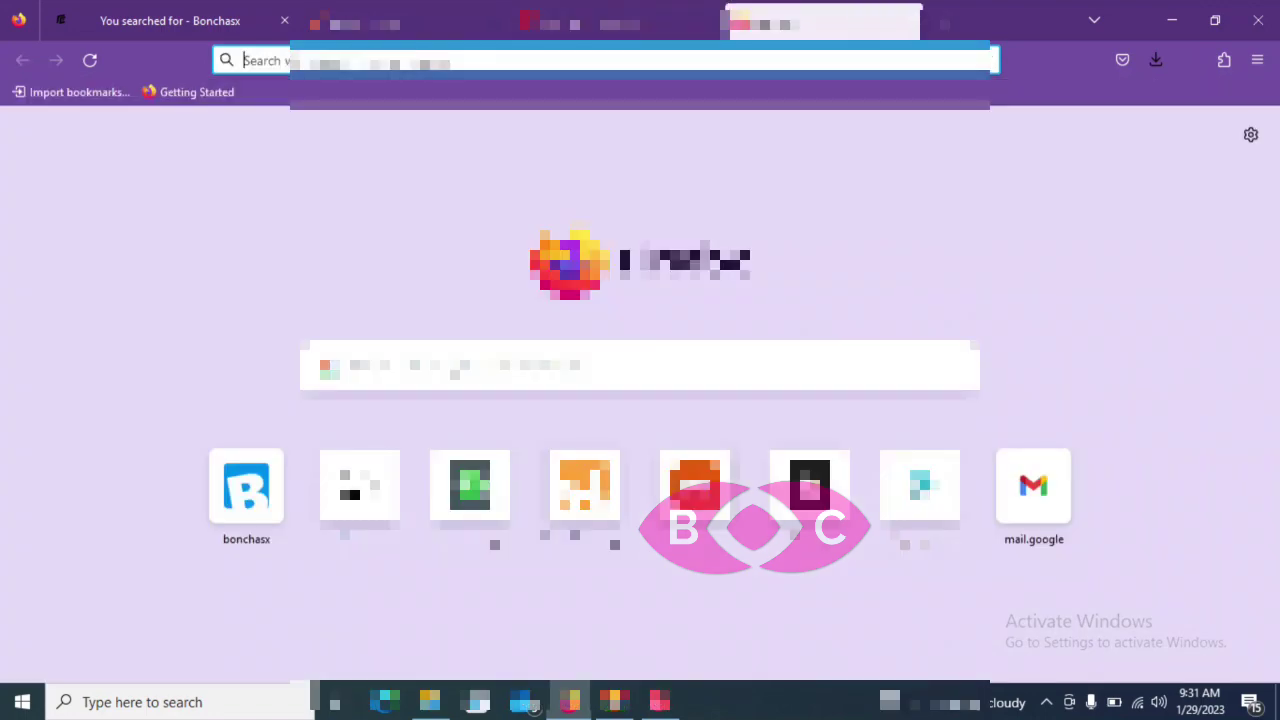
{"action": "key", "text": "ctrl+v"}
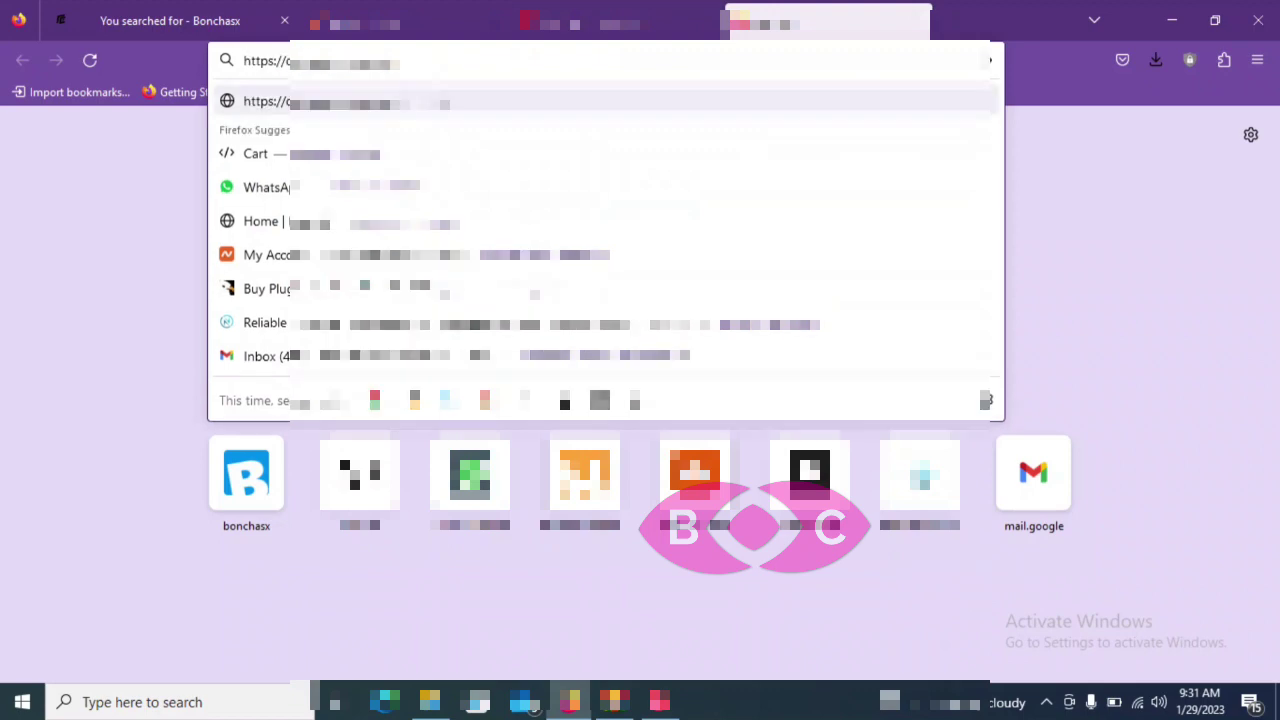
{"action": "key", "text": "Return"}
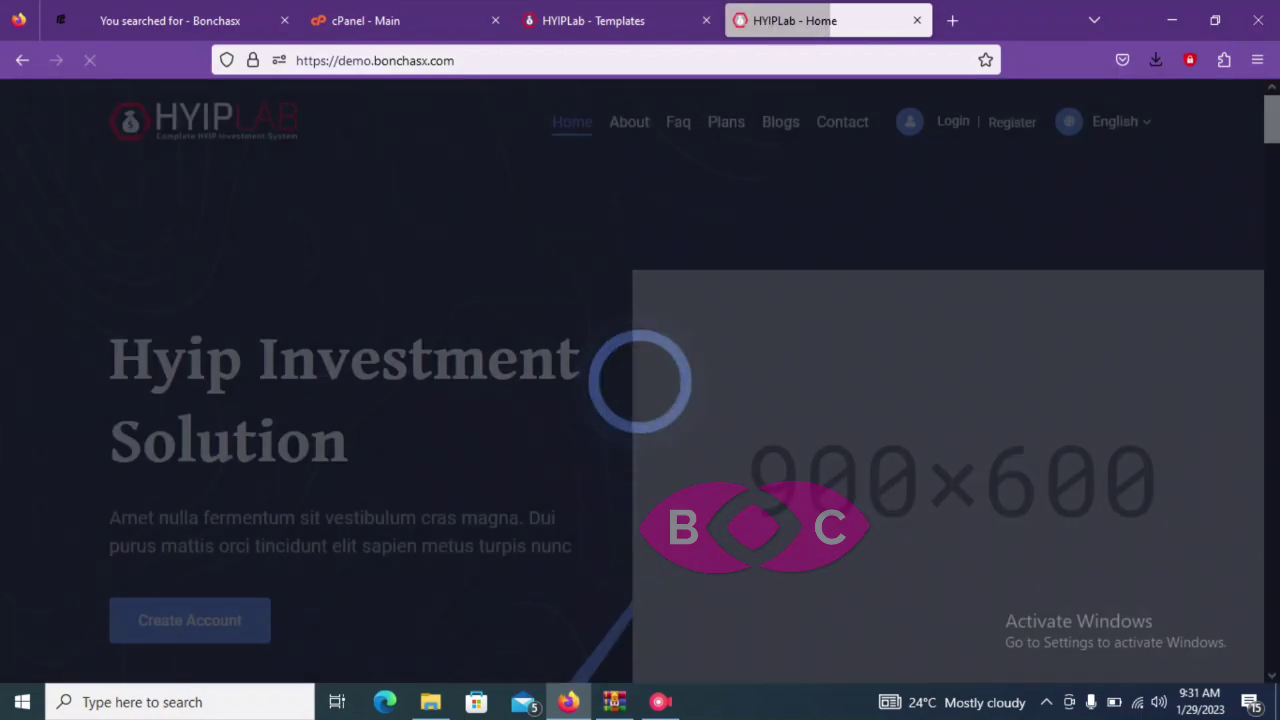
- Allow cookies on the demo site and look through the home page's sections in the selected template
{"action": "scroll", "coordinate": [640, 380], "scroll_direction": "down", "scroll_amount": 5}
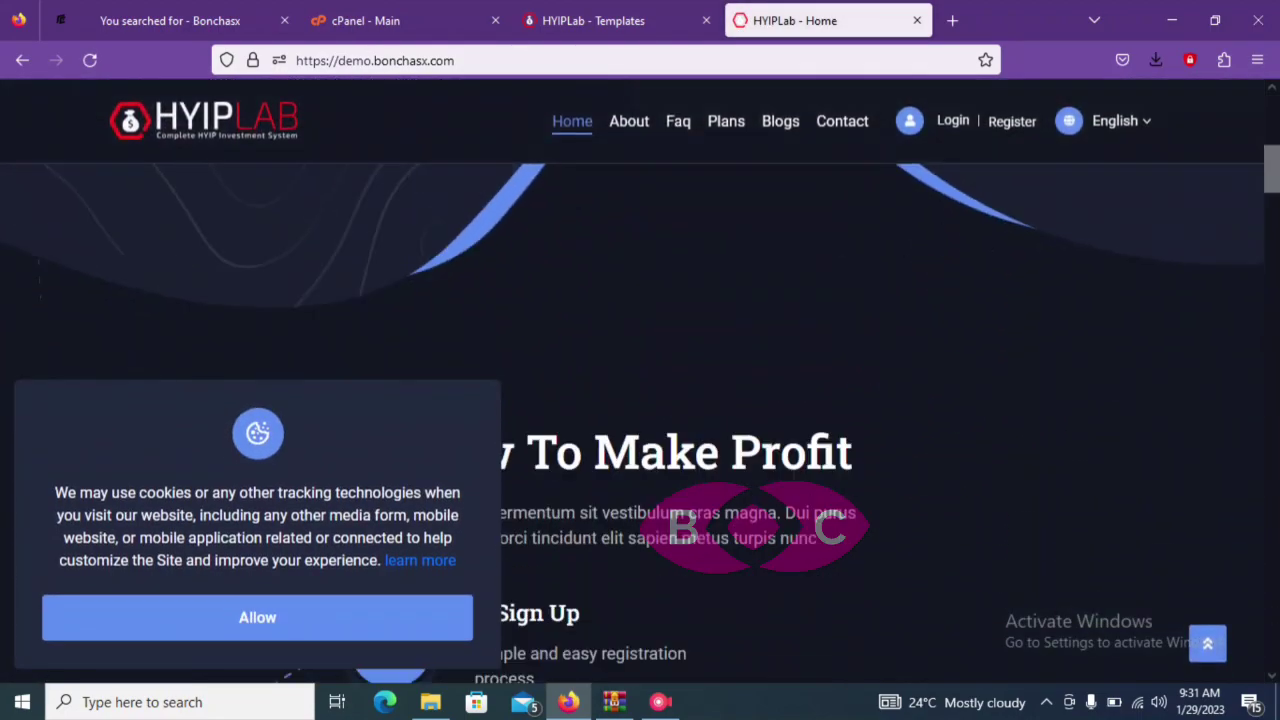
{"action": "scroll", "coordinate": [640, 380], "scroll_direction": "up", "scroll_amount": 2}
{"action": "scroll", "coordinate": [640, 380], "scroll_direction": "down", "scroll_amount": 10}
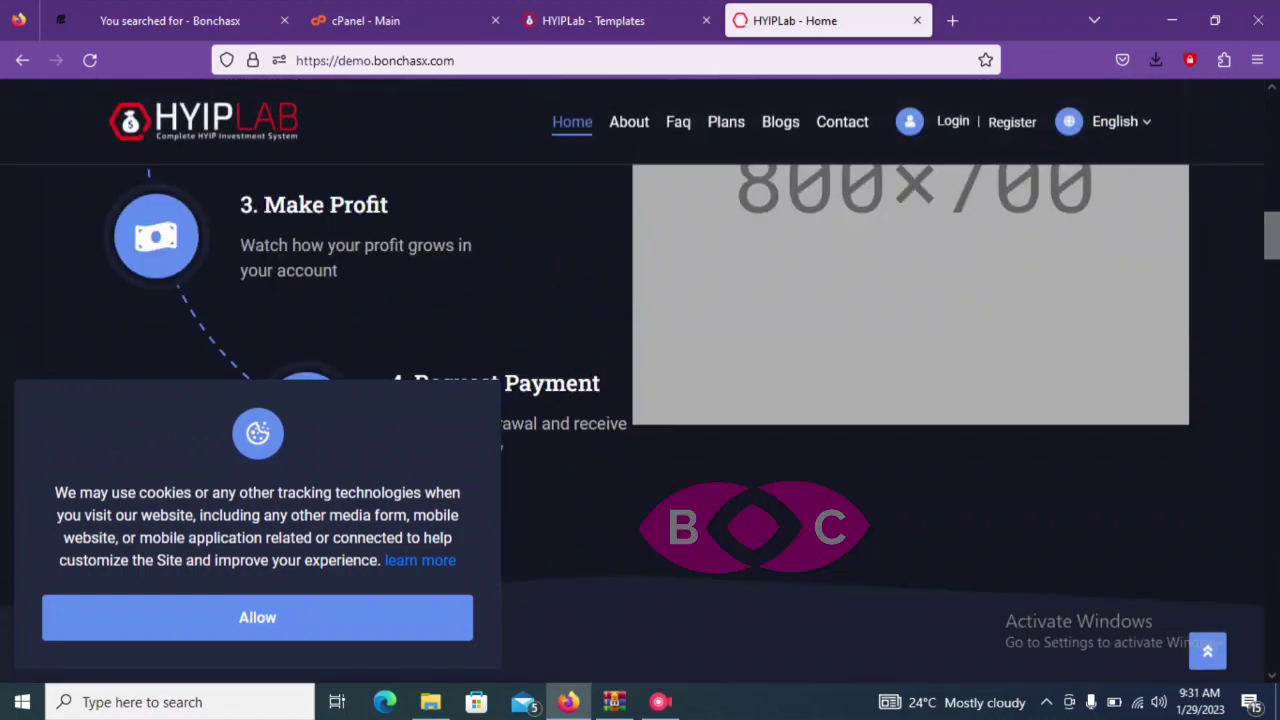
{"action": "left_click", "coordinate": [257, 617]}
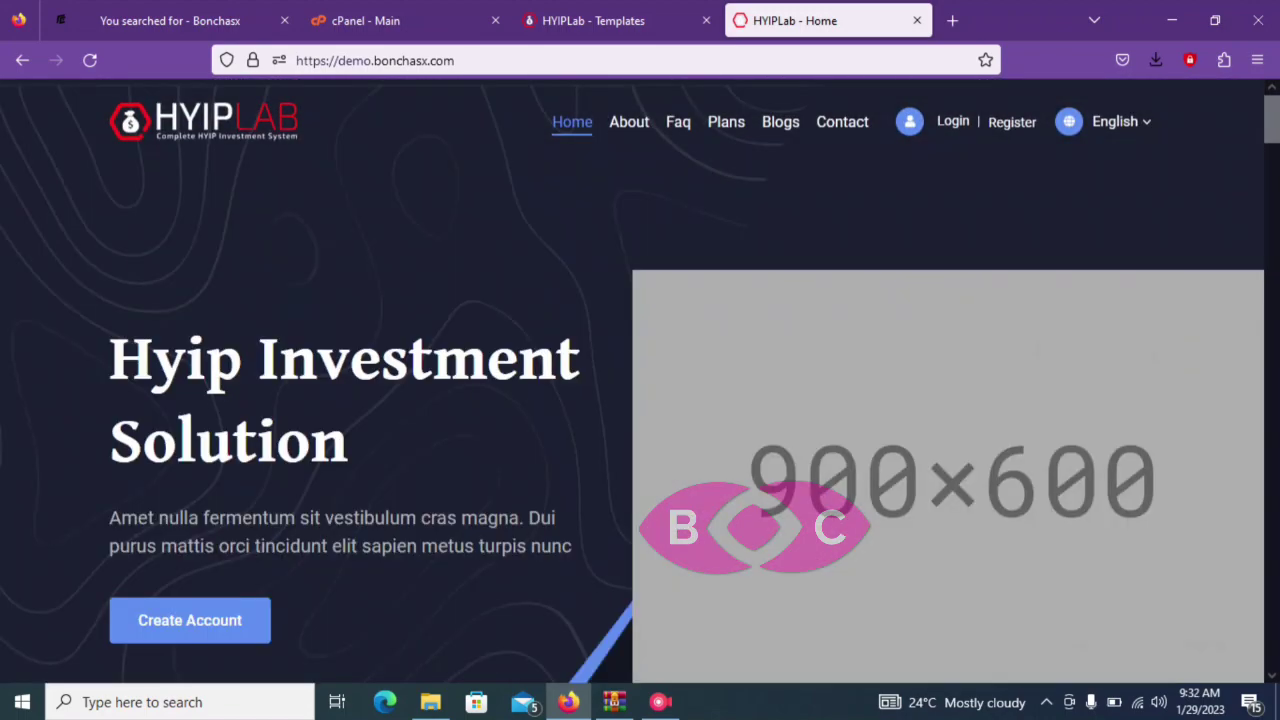
{"action": "scroll", "coordinate": [257, 617], "scroll_direction": "down", "scroll_amount": 12}
{"action": "scroll", "coordinate": [640, 400], "scroll_direction": "down", "scroll_amount": 7}
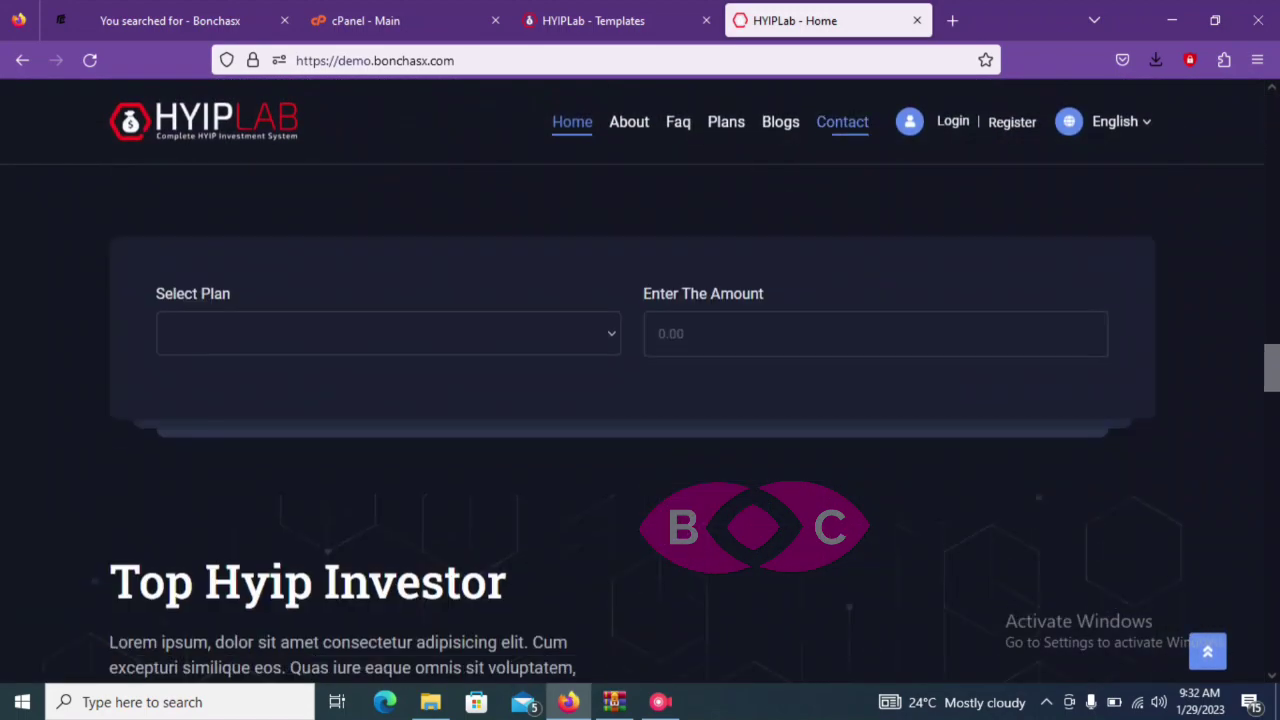
- View the demo site's login and account registration pages, and return to the admin Templates page
{"action": "left_click", "coordinate": [953, 121]}
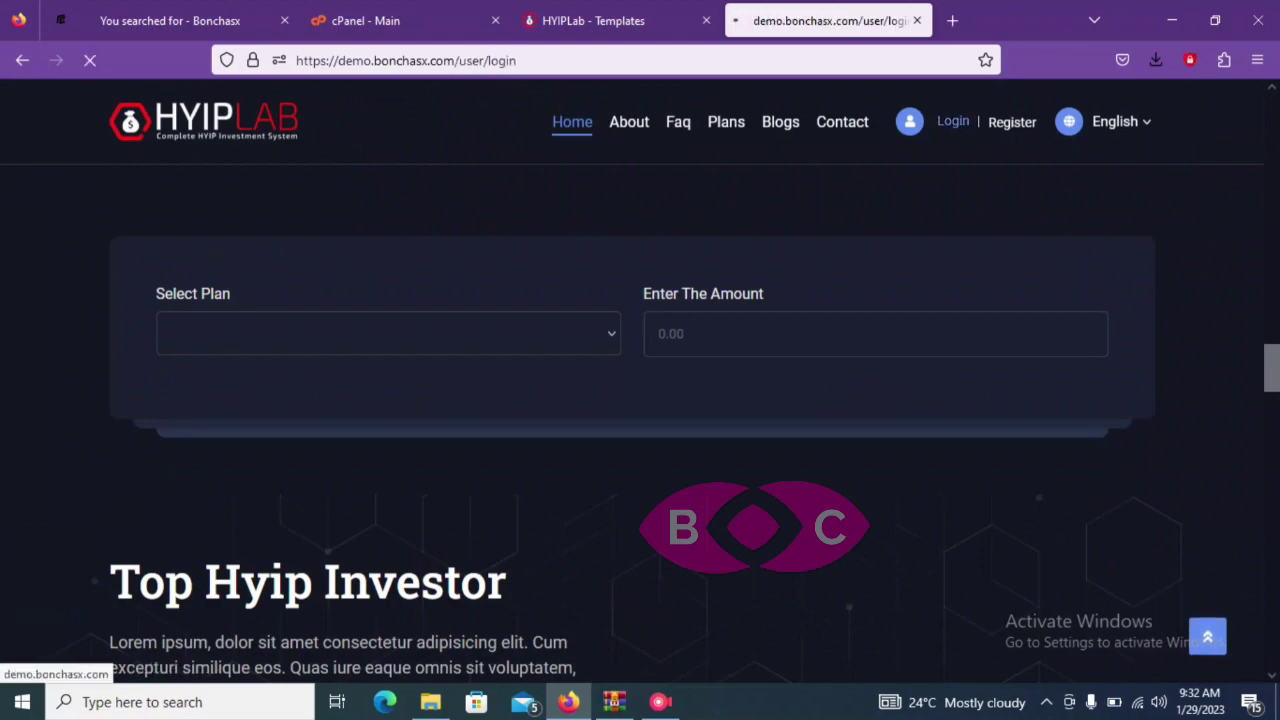
{"action": "scroll", "coordinate": [640, 380], "scroll_direction": "down", "scroll_amount": 3}
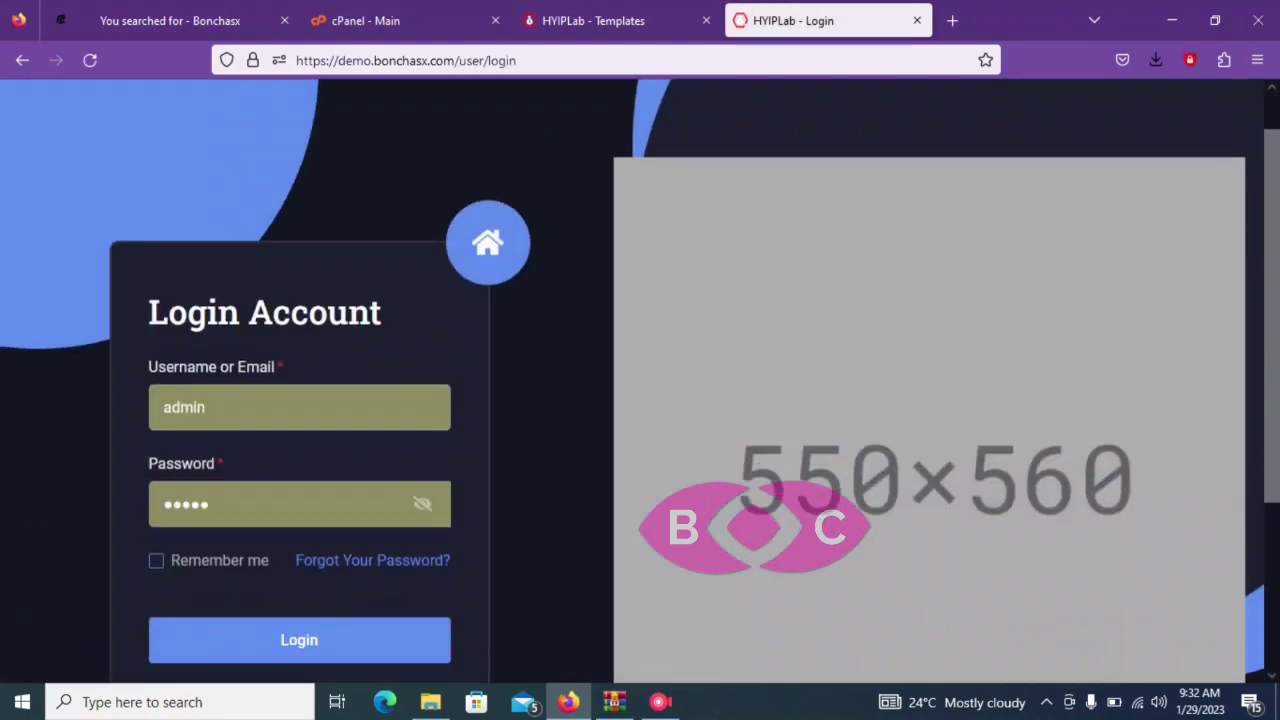
{"action": "scroll", "coordinate": [640, 380], "scroll_direction": "up", "scroll_amount": 3}
{"action": "scroll", "coordinate": [390, 548], "scroll_direction": "down", "scroll_amount": 2}
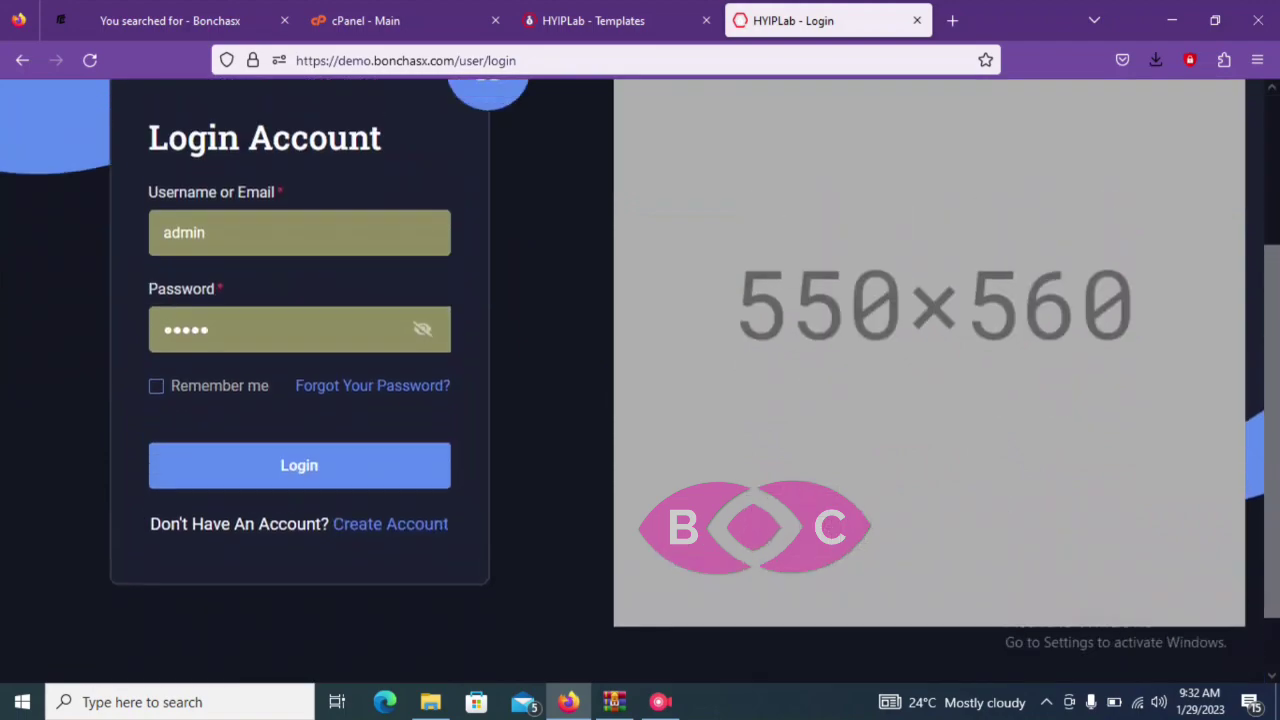
{"action": "left_click", "coordinate": [390, 548]}
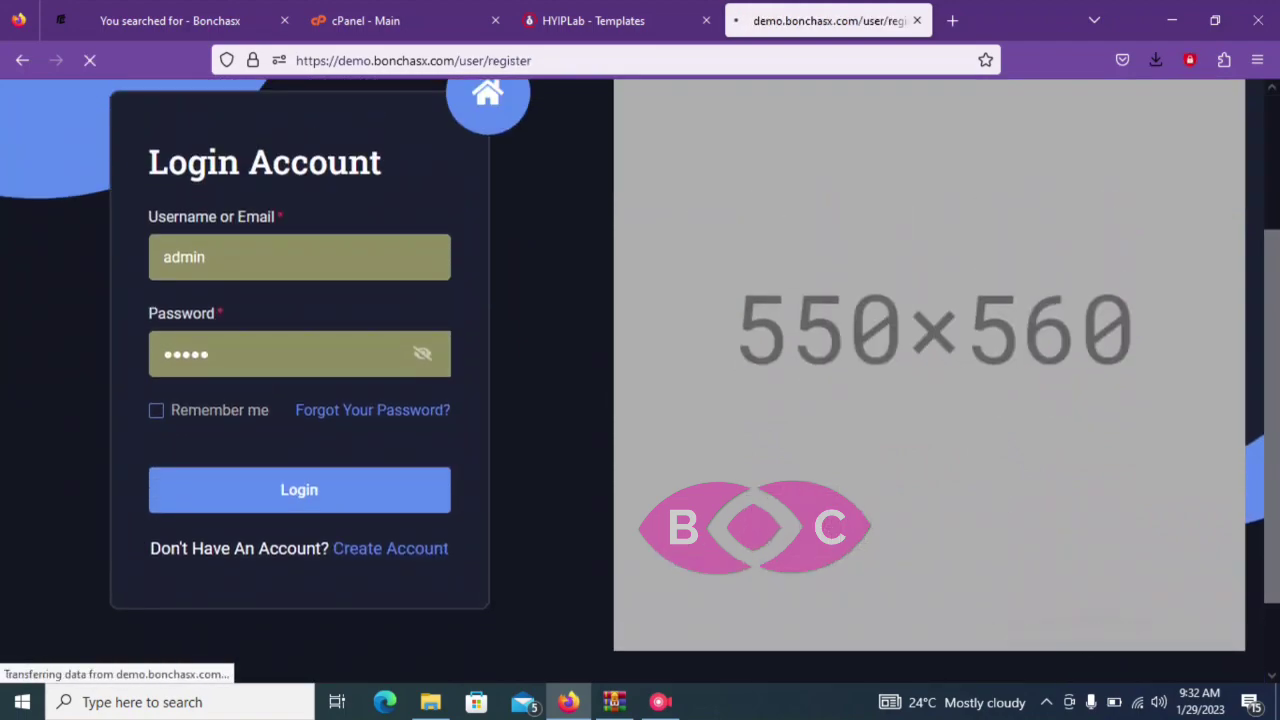
{"action": "scroll", "coordinate": [640, 380], "scroll_direction": "down", "scroll_amount": 4}
{"action": "scroll", "coordinate": [640, 380], "scroll_direction": "up", "scroll_amount": 3}
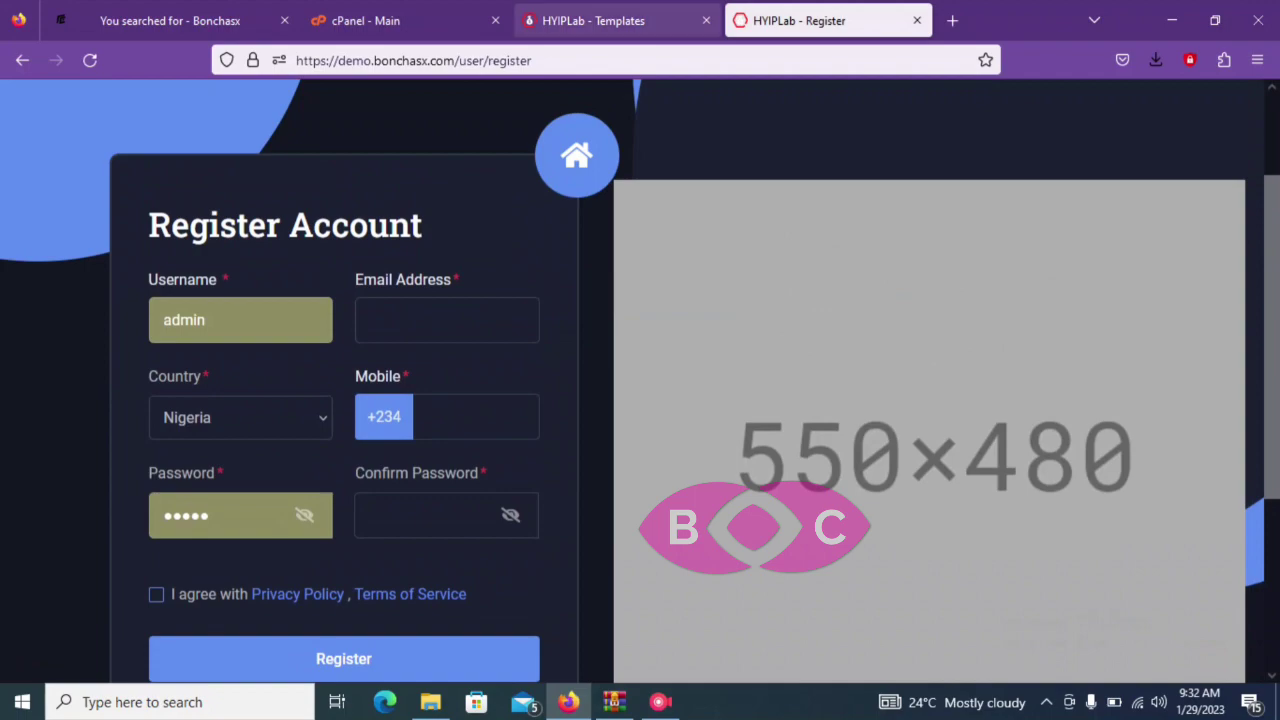
{"action": "left_click", "coordinate": [600, 20]}
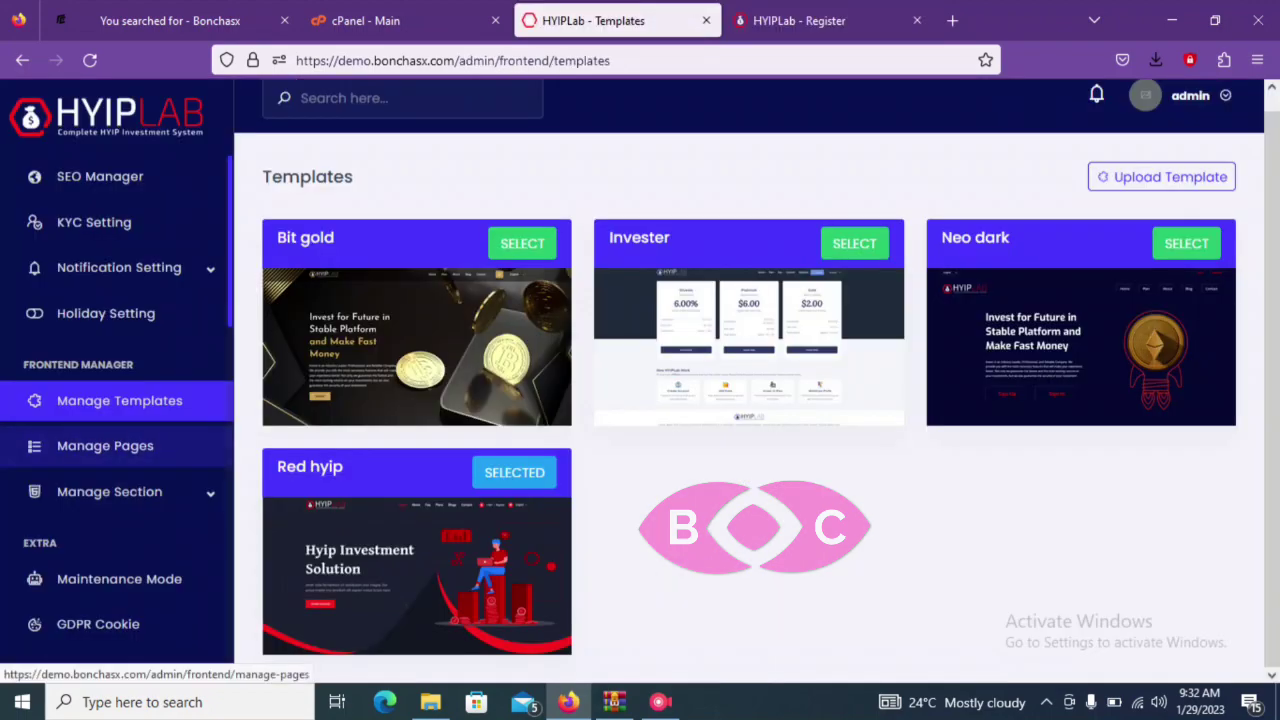